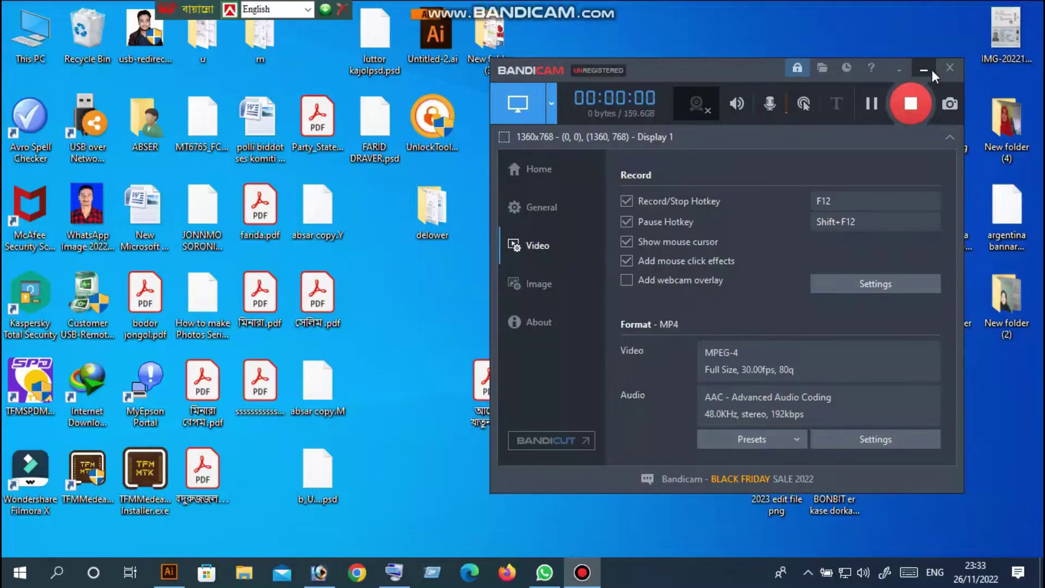
- Minimize Bandicam and refresh the desktop several times to reload icon thumbnails
{"action": "left_click", "coordinate": [928, 68]}
{"action": "right_click", "coordinate": [751, 5]}
{"action": "left_click", "coordinate": [784, 47]}
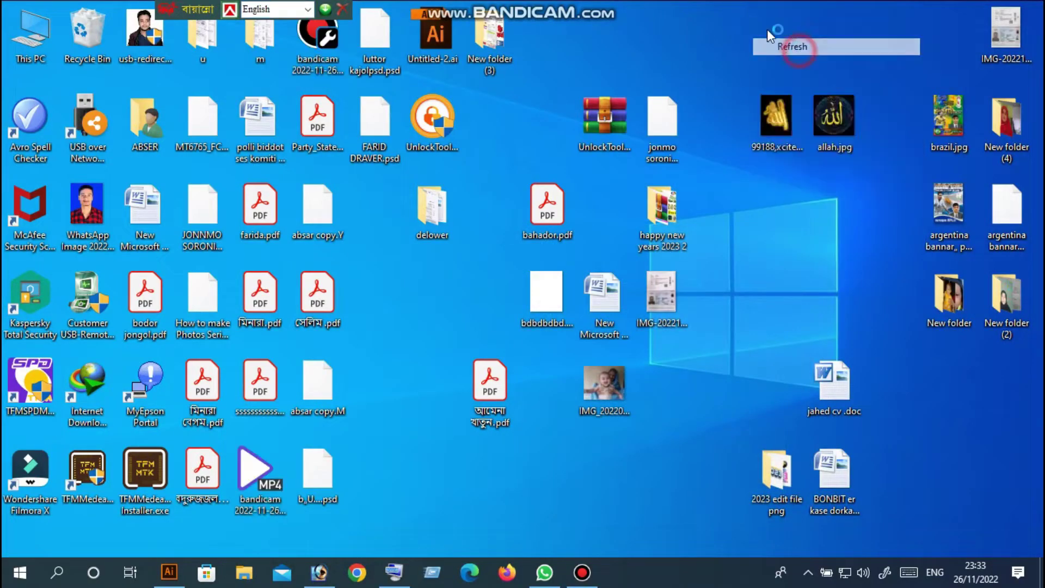
{"action": "right_click", "coordinate": [749, 8]}
{"action": "left_click", "coordinate": [790, 53]}
{"action": "right_click", "coordinate": [738, 22]}
{"action": "left_click", "coordinate": [773, 67]}
{"action": "right_click", "coordinate": [775, 74]}
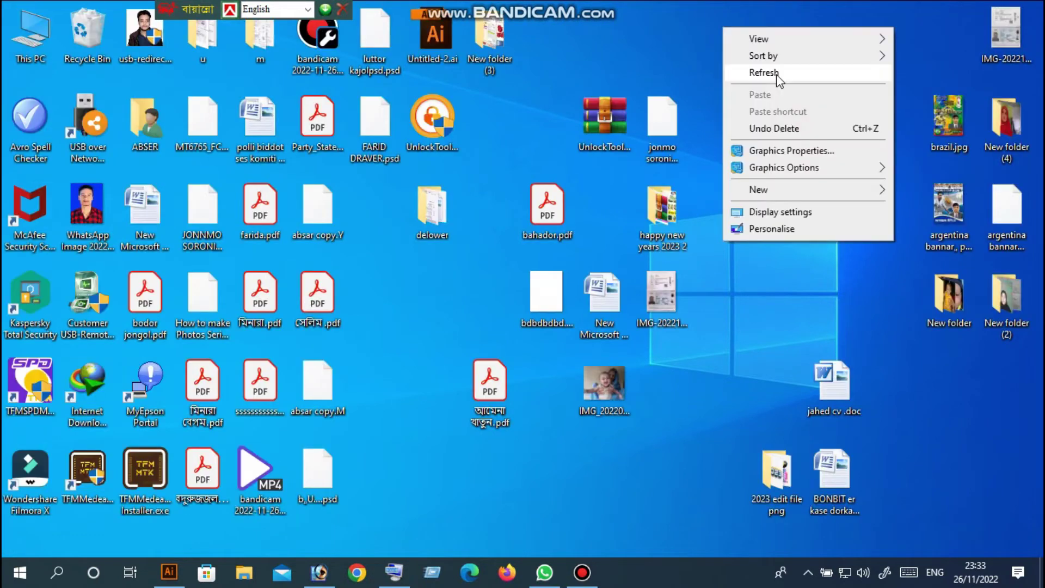
{"action": "left_click", "coordinate": [769, 71]}
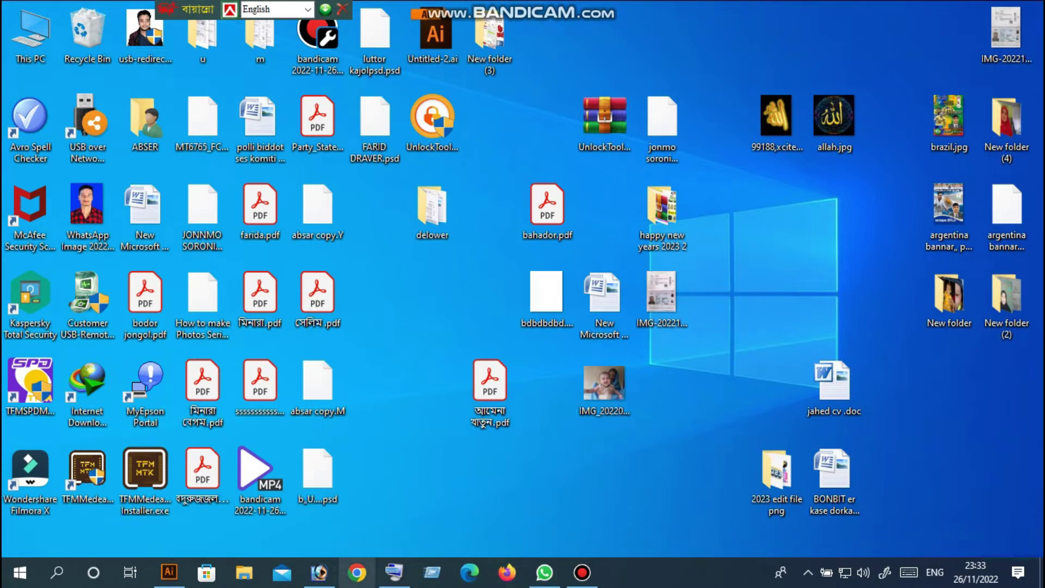
- Restore Photoshop briefly, then minimize it back to the desktop
{"action": "left_click", "coordinate": [319, 572]}
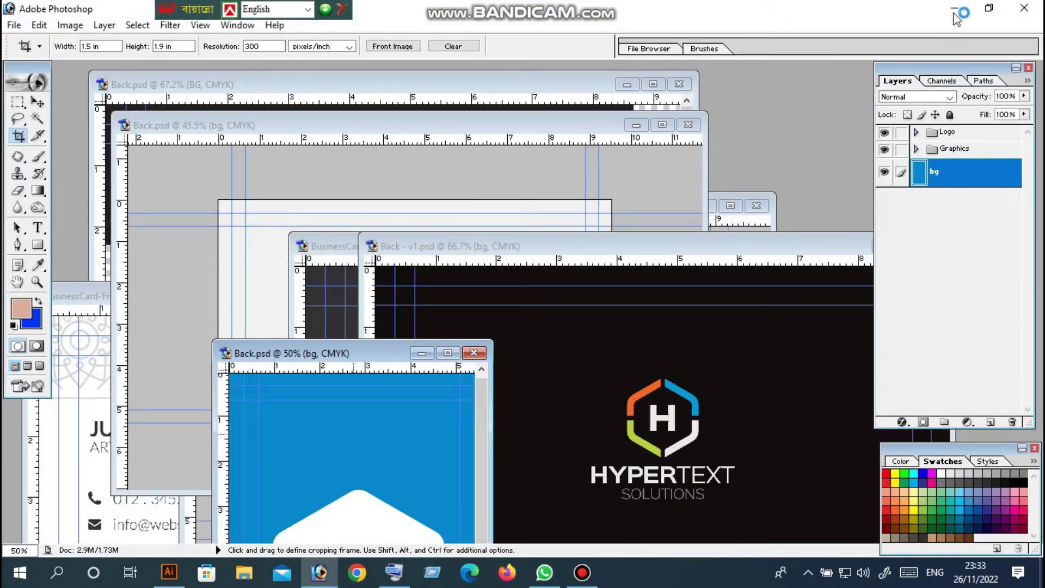
{"action": "left_click", "coordinate": [953, 10]}
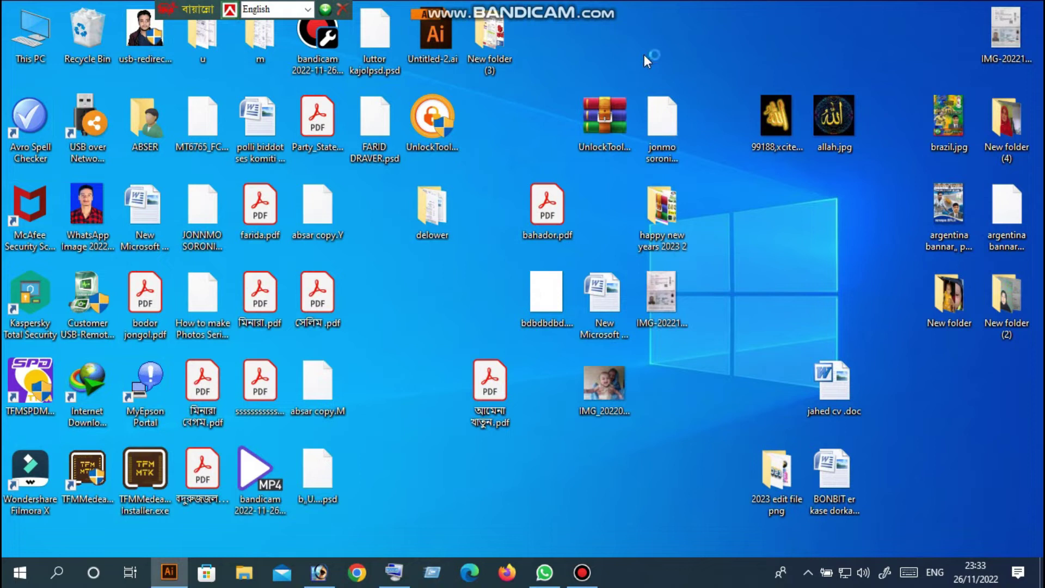
{"action": "right_click", "coordinate": [708, 79]}
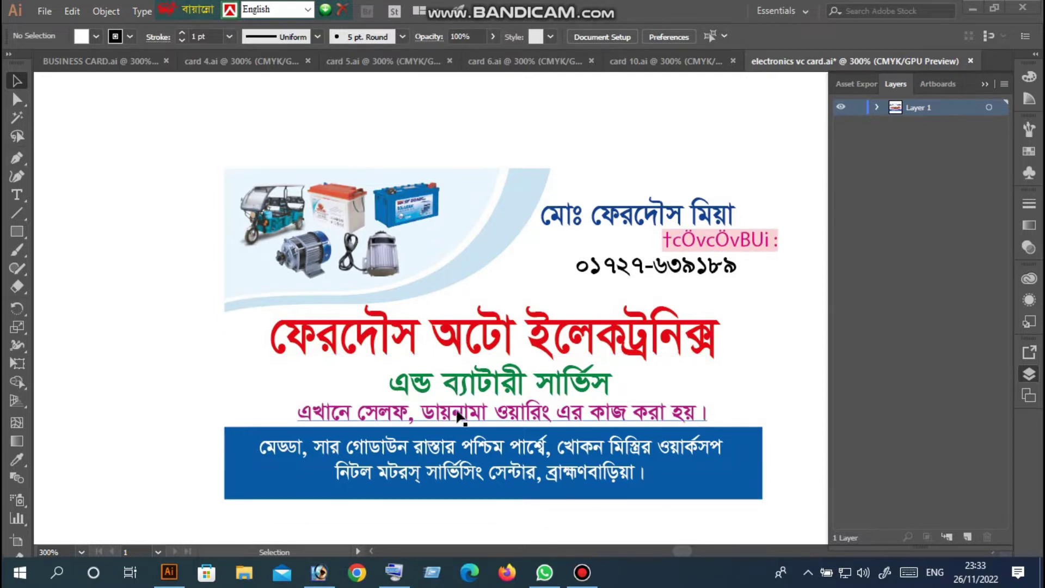
- In card 10.ai, select the whole shoe-store card and ungroup it
{"action": "left_click", "coordinate": [640, 64]}
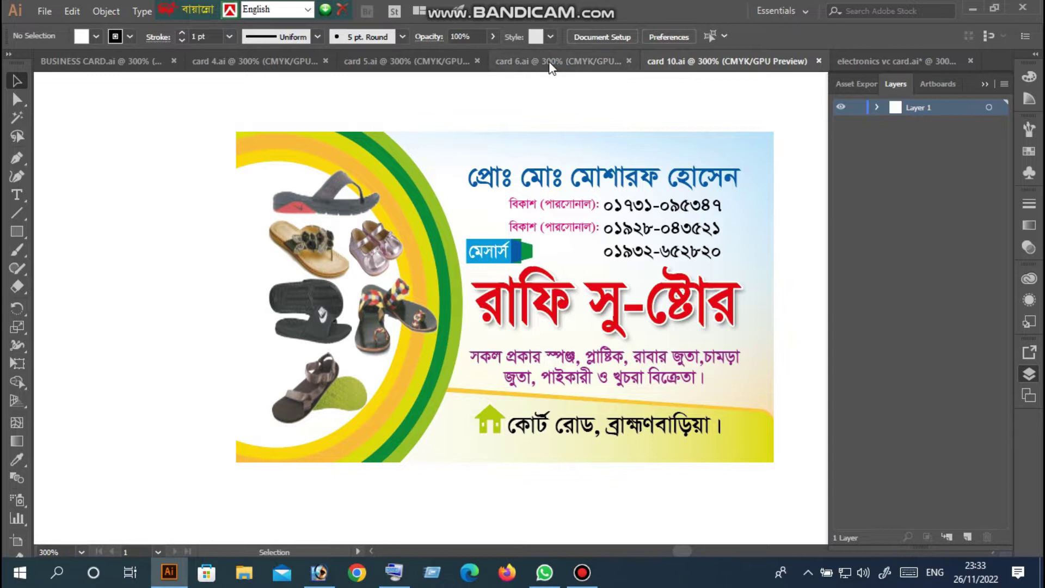
{"action": "scroll", "coordinate": [551, 190], "scroll_direction": "down", "scroll_amount": 1}
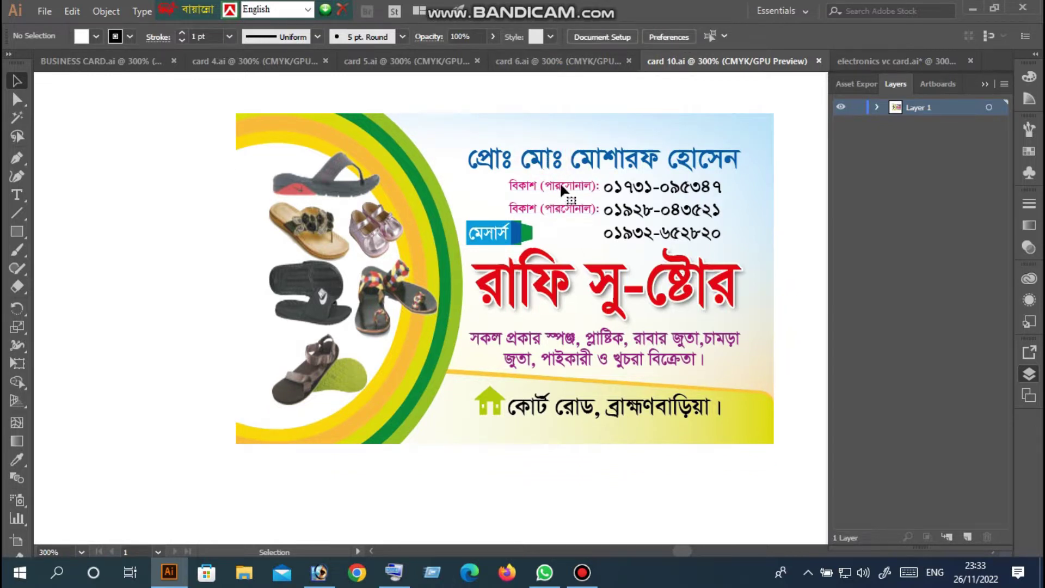
{"action": "left_click", "coordinate": [574, 267]}
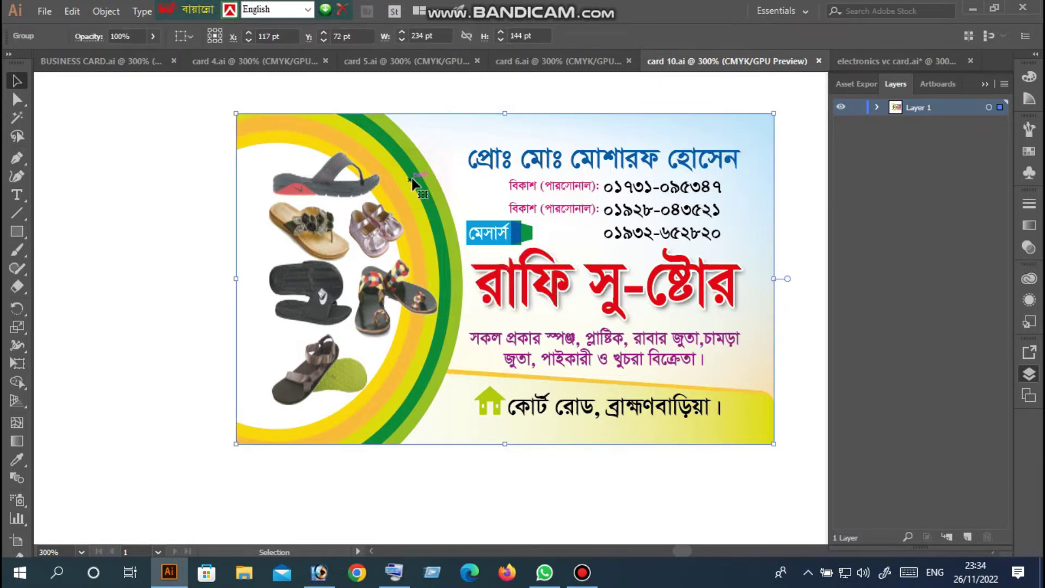
{"action": "left_click", "coordinate": [181, 116]}
{"action": "left_click_drag", "start_coordinate": [182, 94], "coordinate": [779, 468]}
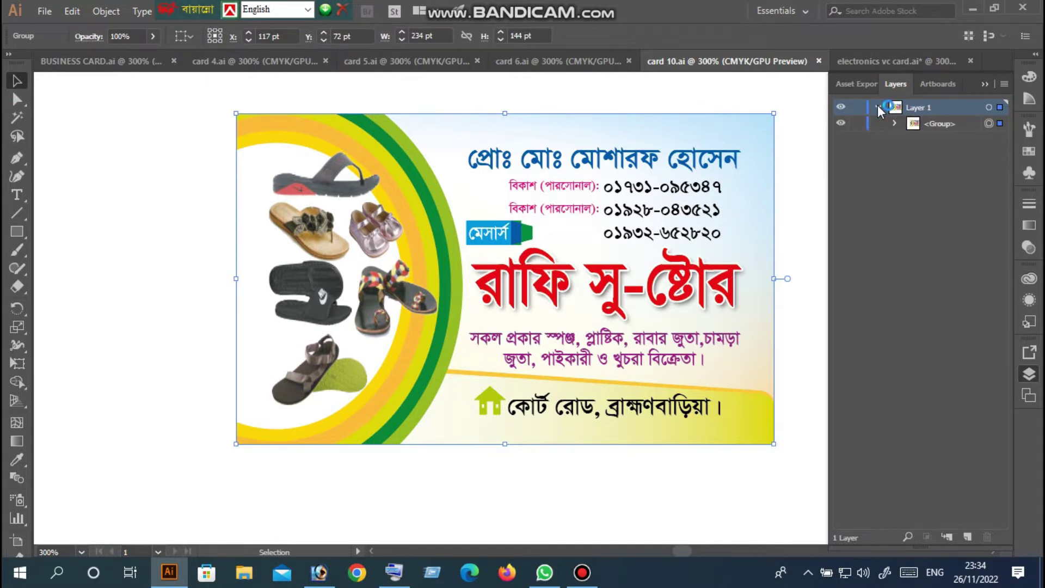
{"action": "right_click", "coordinate": [457, 136]}
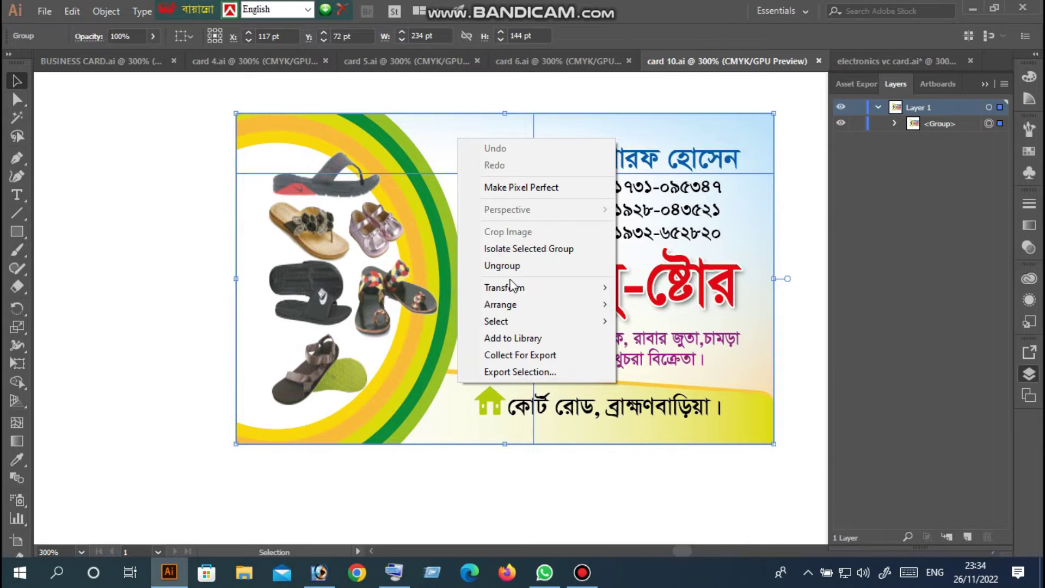
{"action": "left_click", "coordinate": [510, 269]}
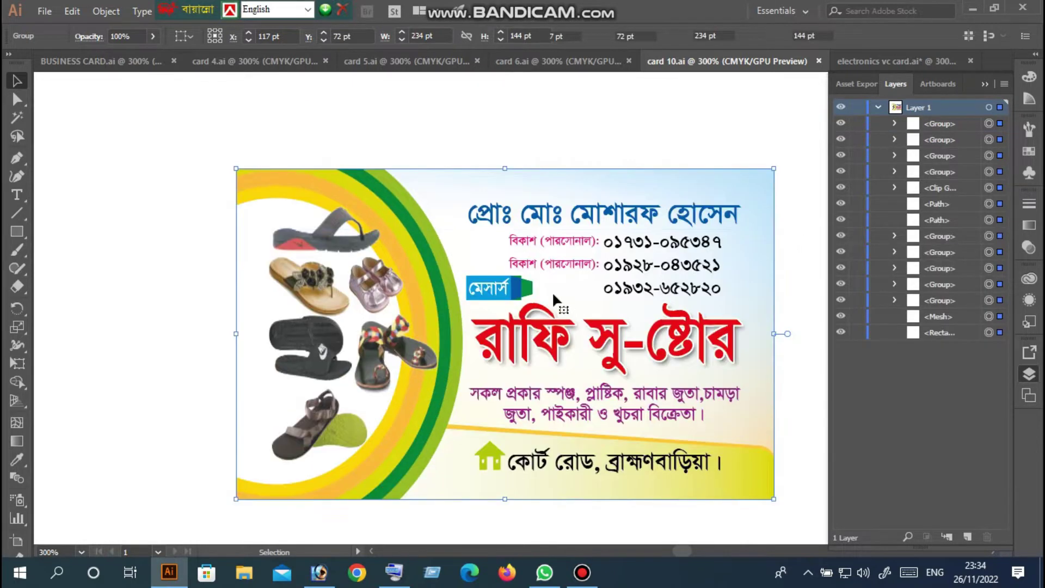
- Drag the ungrouped shoe-store artwork to a new position on the canvas
{"action": "left_click", "coordinate": [417, 199]}
{"action": "left_click_drag", "start_coordinate": [517, 261], "coordinate": [522, 262]}
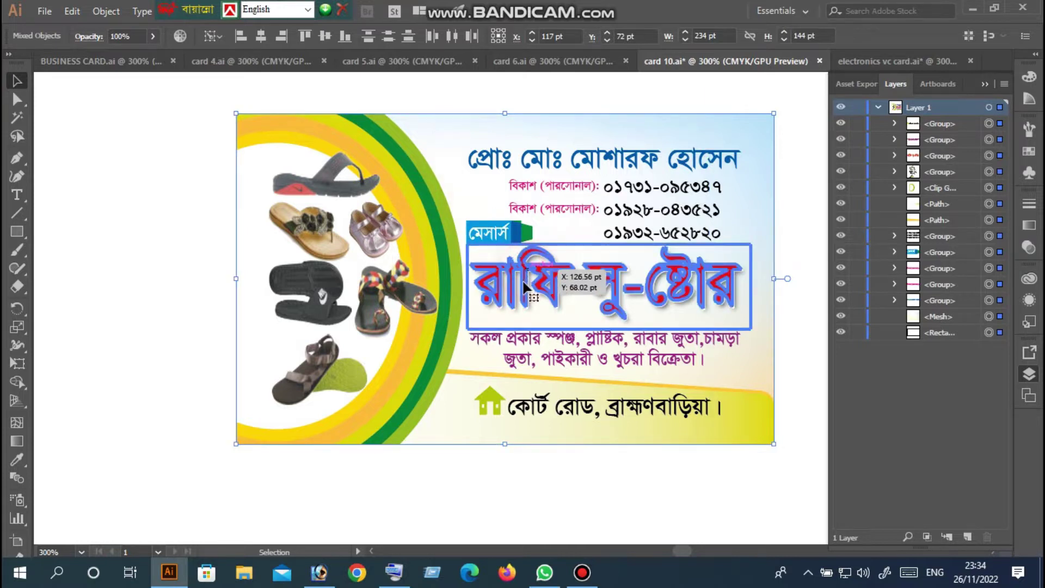
{"action": "left_click_drag", "start_coordinate": [637, 325], "coordinate": [540, 290]}
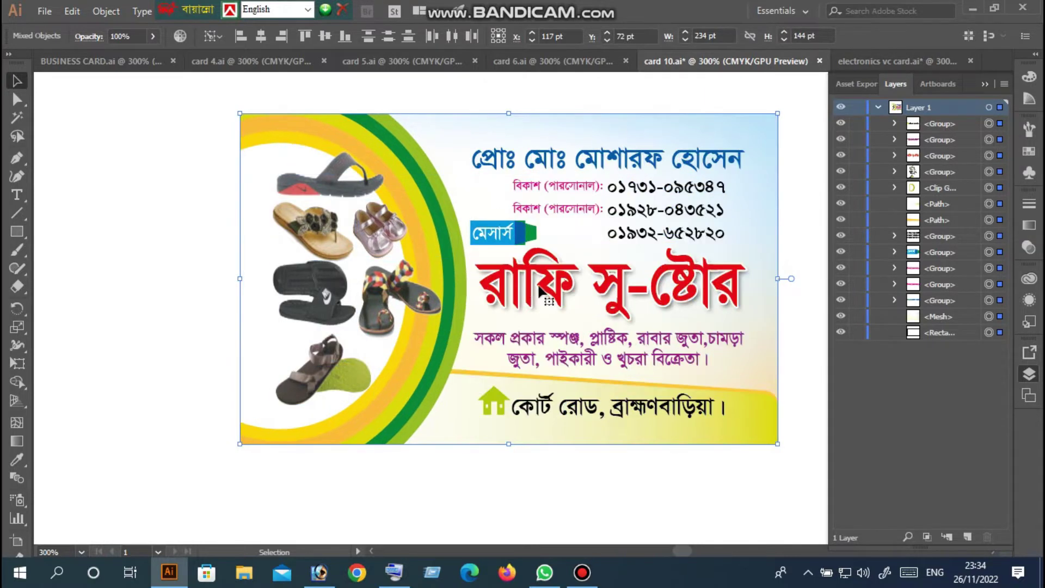
{"action": "left_click", "coordinate": [484, 163]}
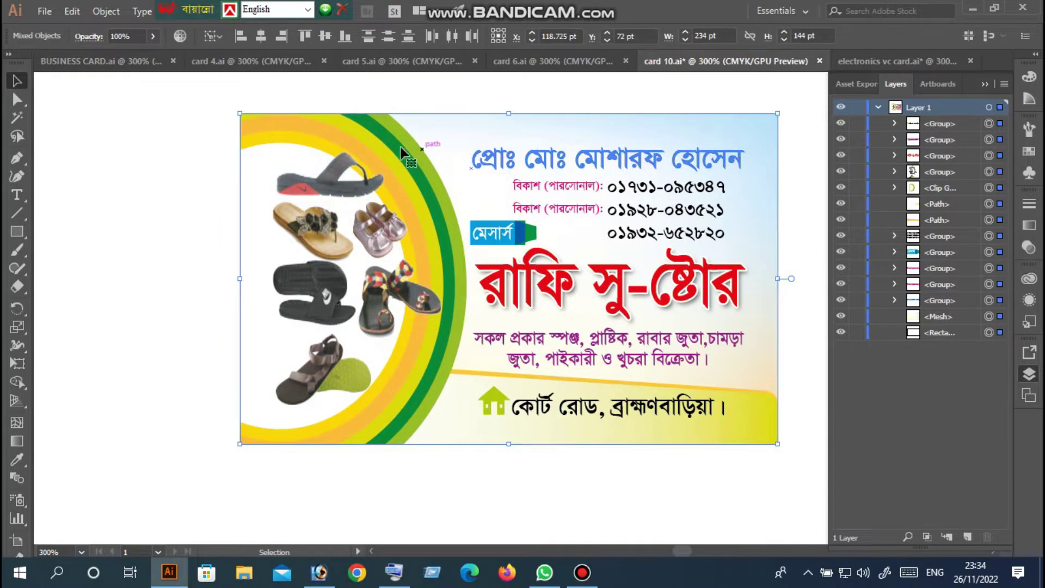
{"action": "mouse_move", "coordinate": [411, 171]}
{"action": "left_mouse_down"}
{"action": "mouse_move", "coordinate": [454, 223]}
{"action": "mouse_move", "coordinate": [307, 151]}
{"action": "left_mouse_up"}
{"action": "left_click_drag", "start_coordinate": [520, 236], "coordinate": [520, 274]}
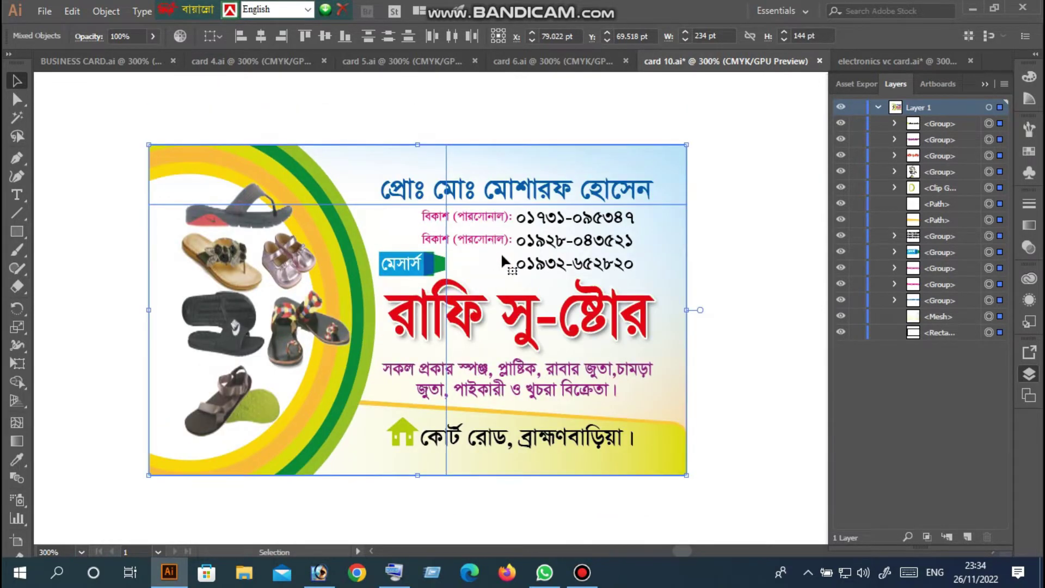
{"action": "scroll", "coordinate": [239, 194], "scroll_direction": "up", "scroll_amount": 3}
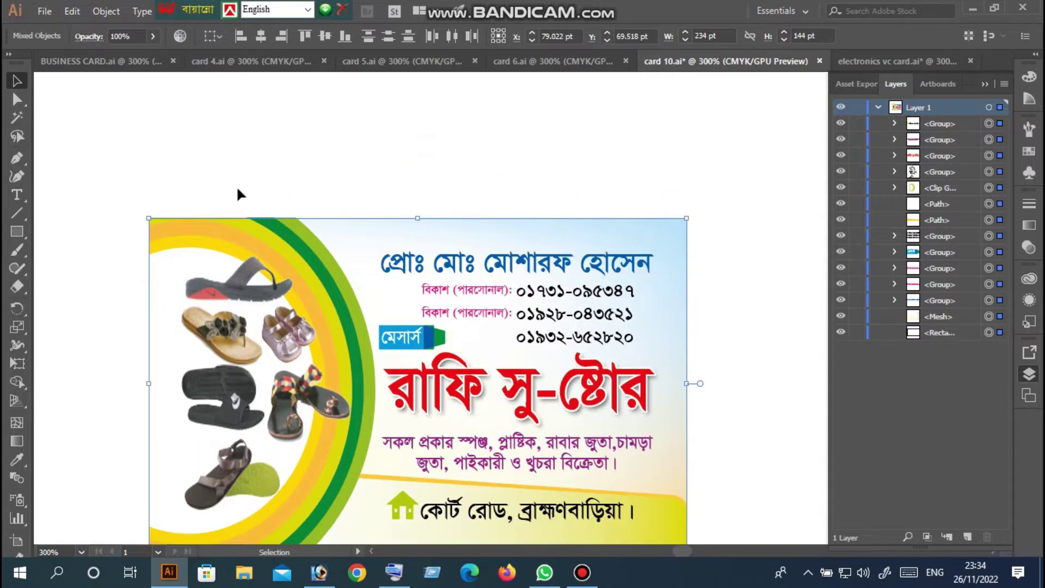
- In card 5.ai, ungroup the cosmetics card and shift it left and down
{"action": "left_click", "coordinate": [382, 62]}
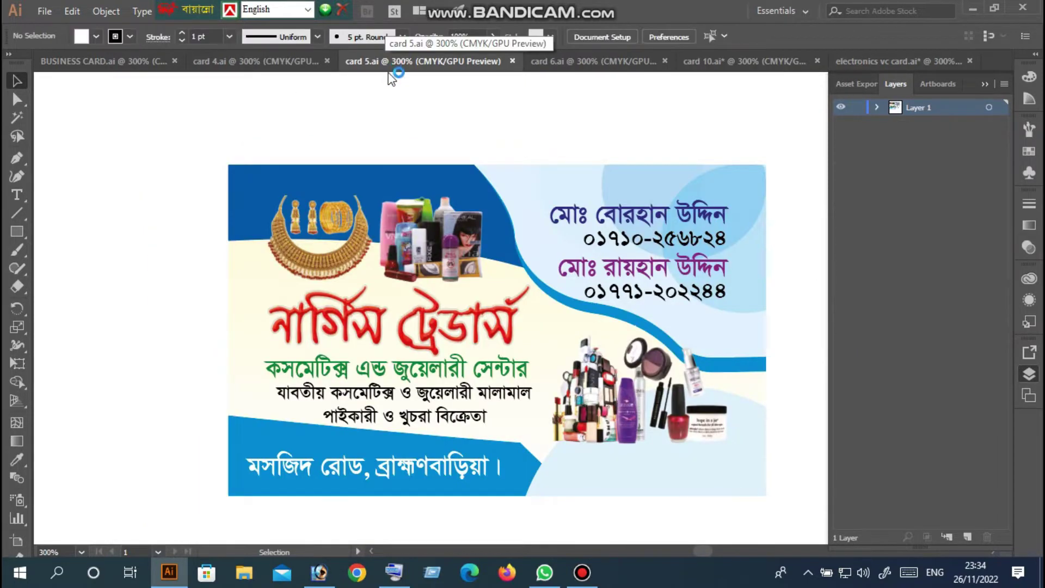
{"action": "scroll", "coordinate": [446, 237], "scroll_direction": "down", "scroll_amount": 1}
{"action": "scroll", "coordinate": [447, 237], "scroll_direction": "down", "scroll_amount": 3}
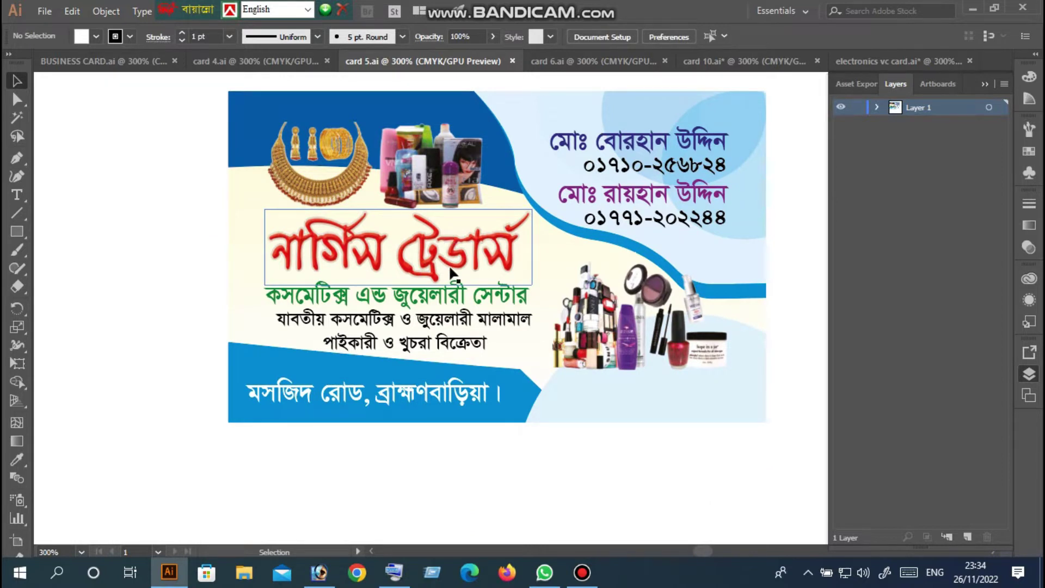
{"action": "scroll", "coordinate": [451, 272], "scroll_direction": "up", "scroll_amount": 2}
{"action": "left_click_drag", "start_coordinate": [456, 296], "coordinate": [399, 278]}
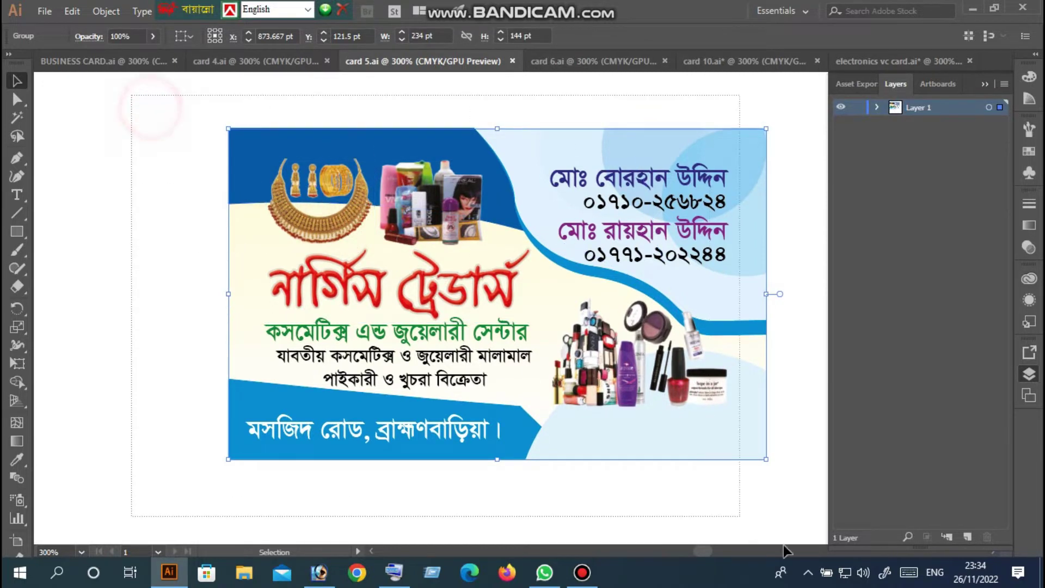
{"action": "scroll", "coordinate": [149, 105], "scroll_direction": "down", "scroll_amount": 1}
{"action": "right_click", "coordinate": [502, 263]}
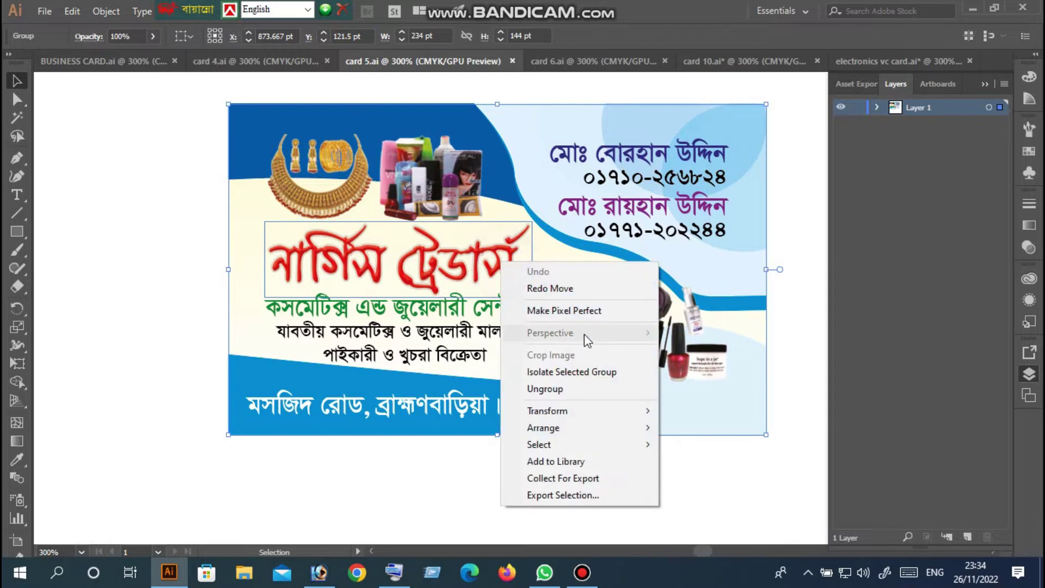
{"action": "left_click", "coordinate": [544, 388]}
{"action": "mouse_move", "coordinate": [328, 170]}
{"action": "left_mouse_down"}
{"action": "mouse_move", "coordinate": [157, 225]}
{"action": "mouse_move", "coordinate": [360, 231]}
{"action": "left_mouse_up"}
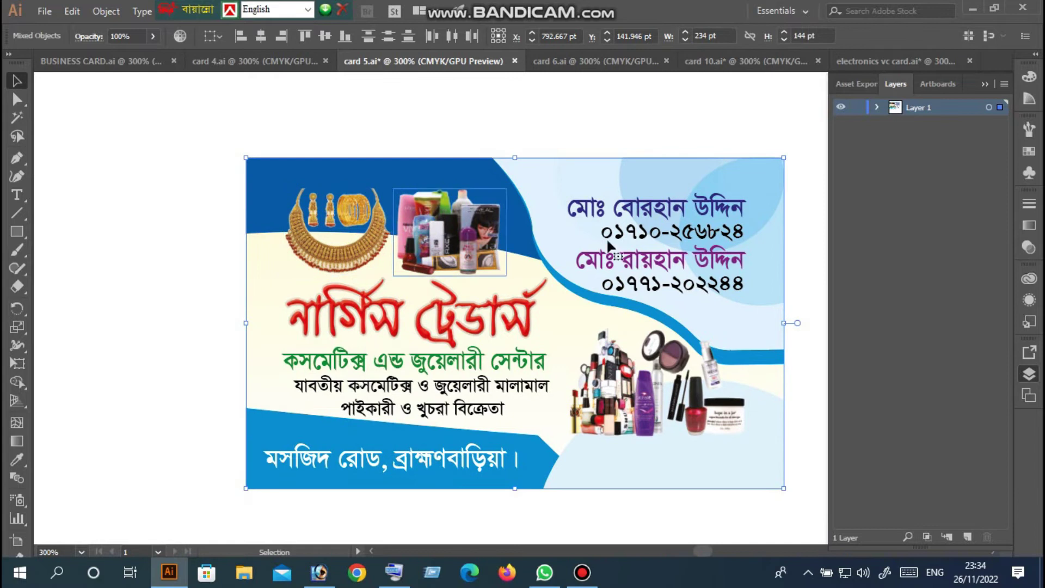
- Expand Layer 1 and move the selected cosmetics card items right and down
{"action": "left_click", "coordinate": [877, 107]}
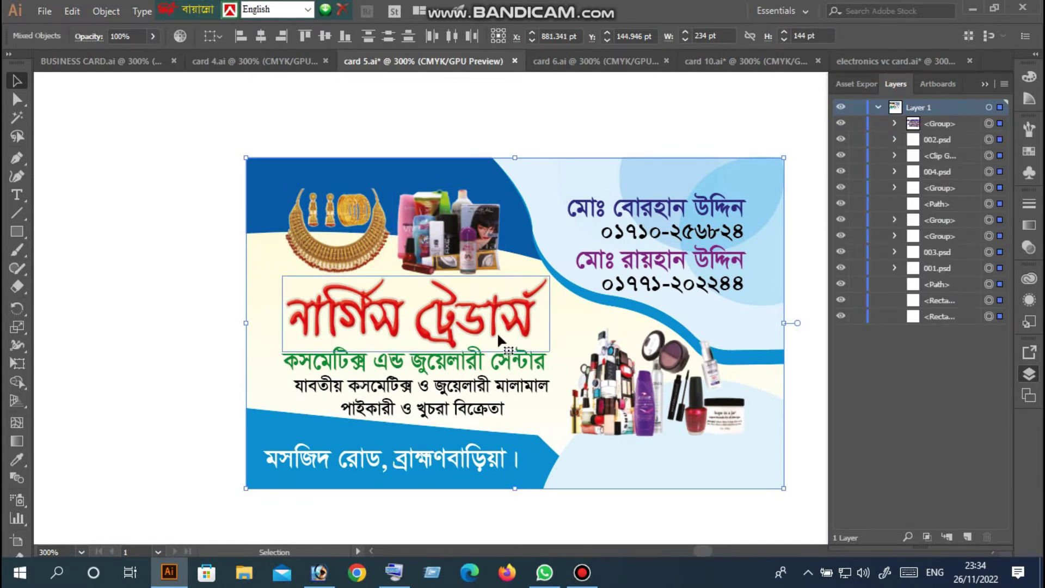
{"action": "scroll", "coordinate": [626, 343], "scroll_direction": "down", "scroll_amount": 1}
{"action": "left_click_drag", "start_coordinate": [626, 339], "coordinate": [642, 375]}
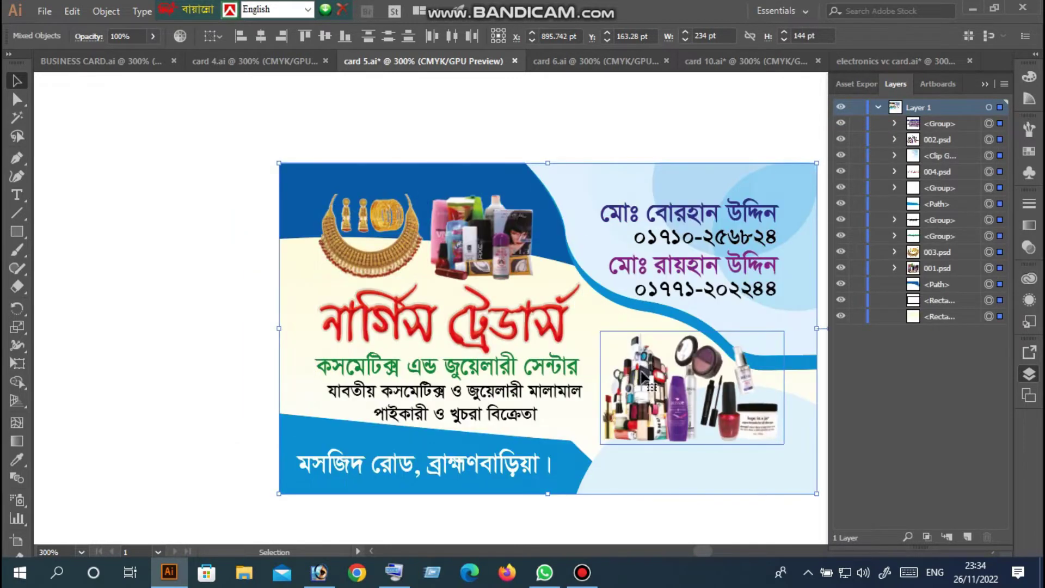
{"action": "scroll", "coordinate": [636, 375], "scroll_direction": "down", "scroll_amount": 1}
{"action": "right_click", "coordinate": [632, 184]}
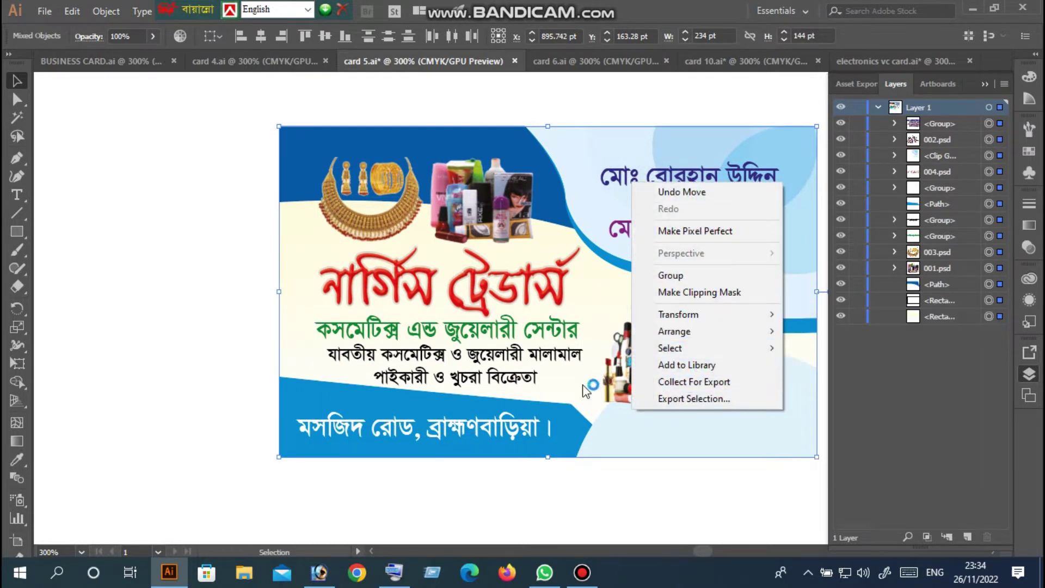
- Select the rice-shop card artwork in card 4.ai, then switch to BUSINESS CARD.ai
{"action": "left_click", "coordinate": [271, 64]}
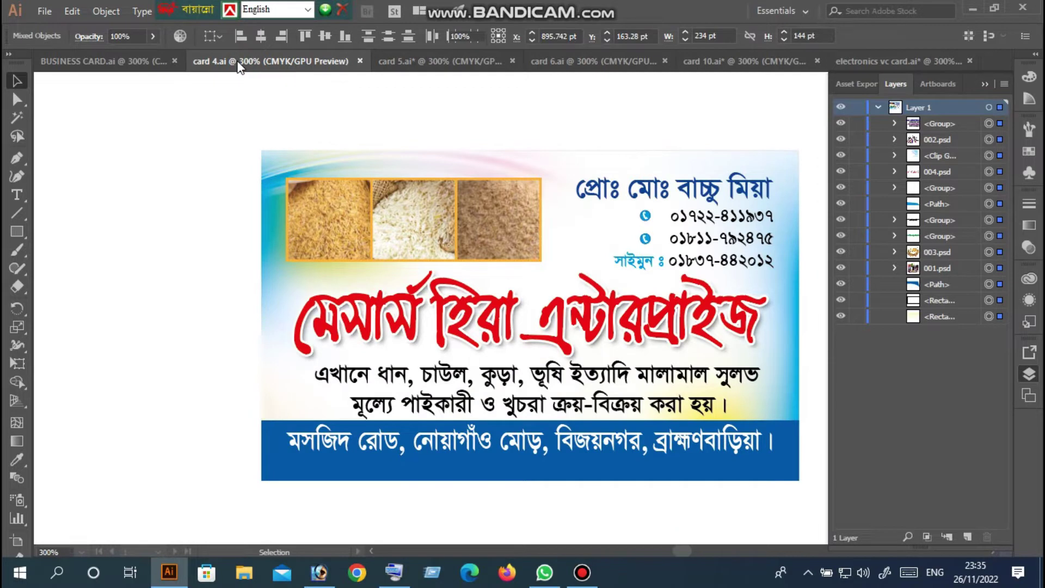
{"action": "scroll", "coordinate": [456, 261], "scroll_direction": "down", "scroll_amount": 2}
{"action": "left_click", "coordinate": [456, 260]}
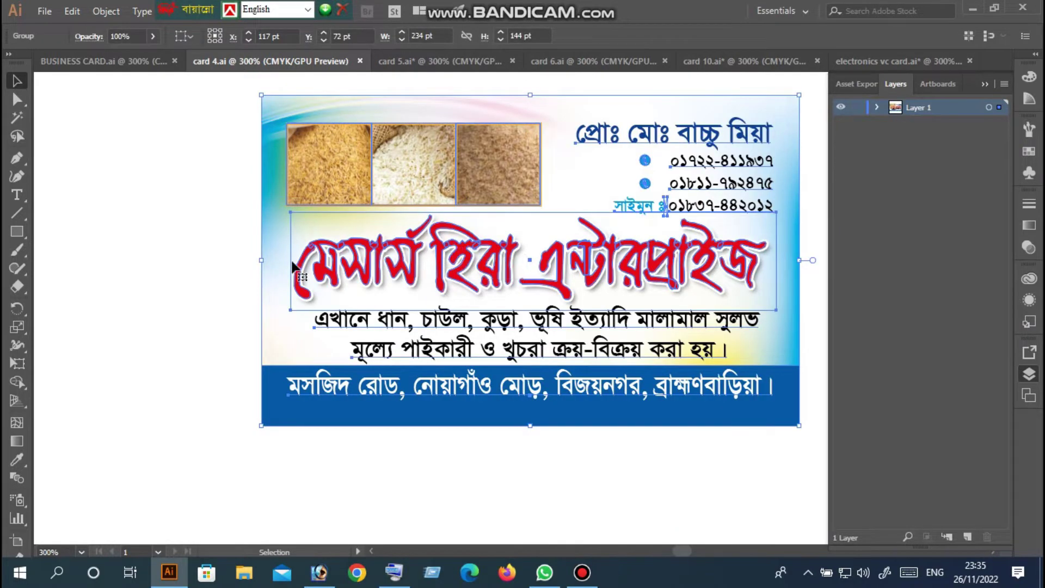
{"action": "scroll", "coordinate": [522, 303], "scroll_direction": "up", "scroll_amount": 1}
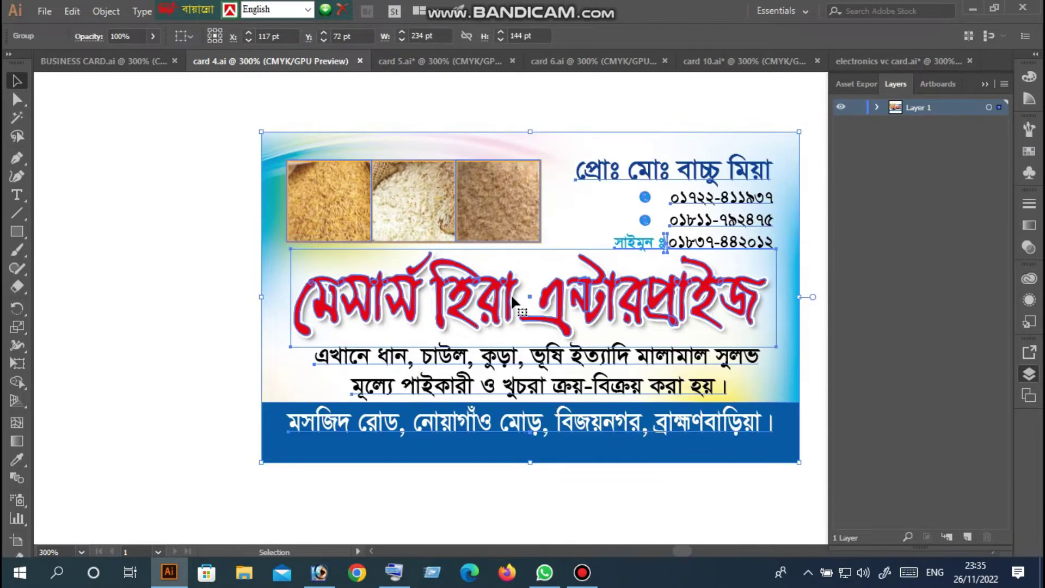
{"action": "scroll", "coordinate": [420, 307], "scroll_direction": "up", "scroll_amount": 2}
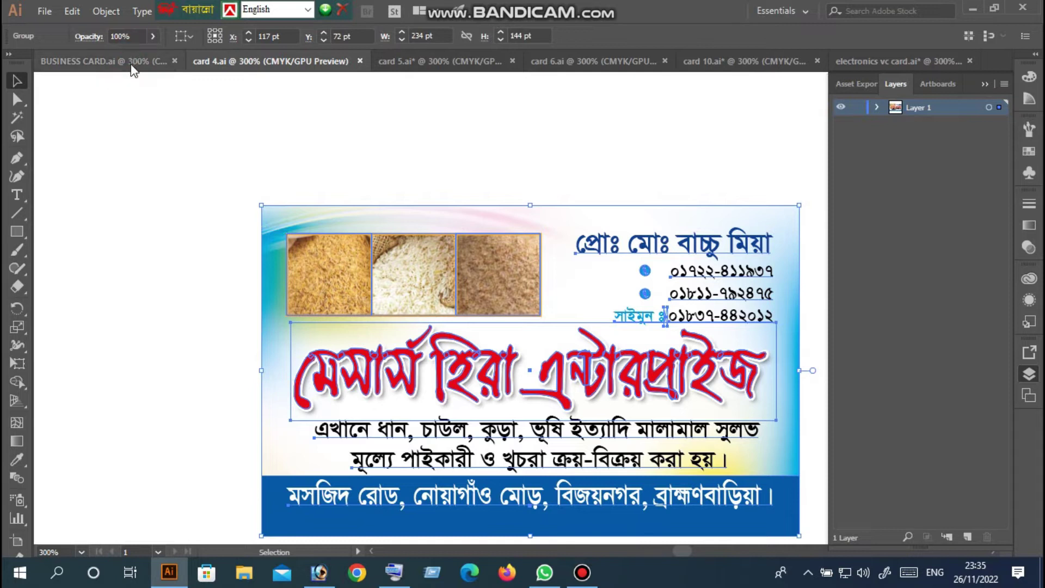
{"action": "left_click", "coordinate": [133, 64]}
- Ungroup the steel-shop card and raise the gate photo in its top-left corner
{"action": "left_click", "coordinate": [336, 274]}
{"action": "scroll", "coordinate": [429, 284], "scroll_direction": "down", "scroll_amount": 1}
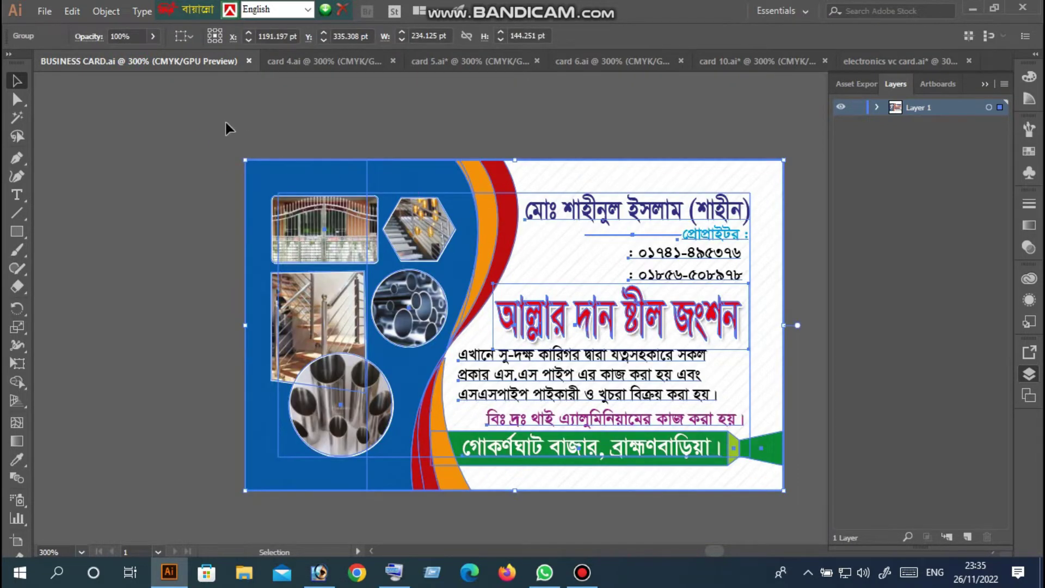
{"action": "right_click", "coordinate": [607, 332]}
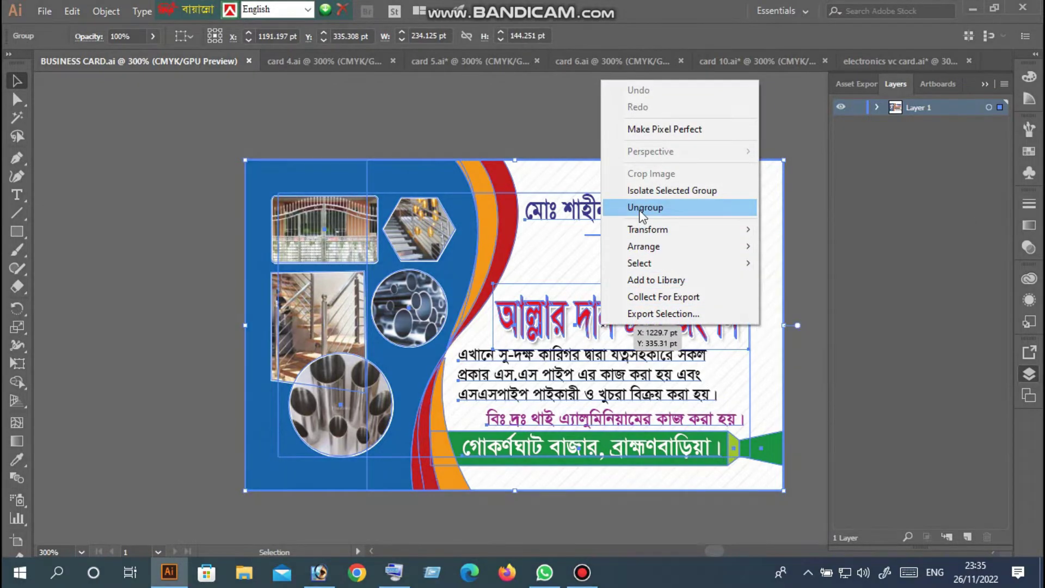
{"action": "left_click", "coordinate": [644, 207]}
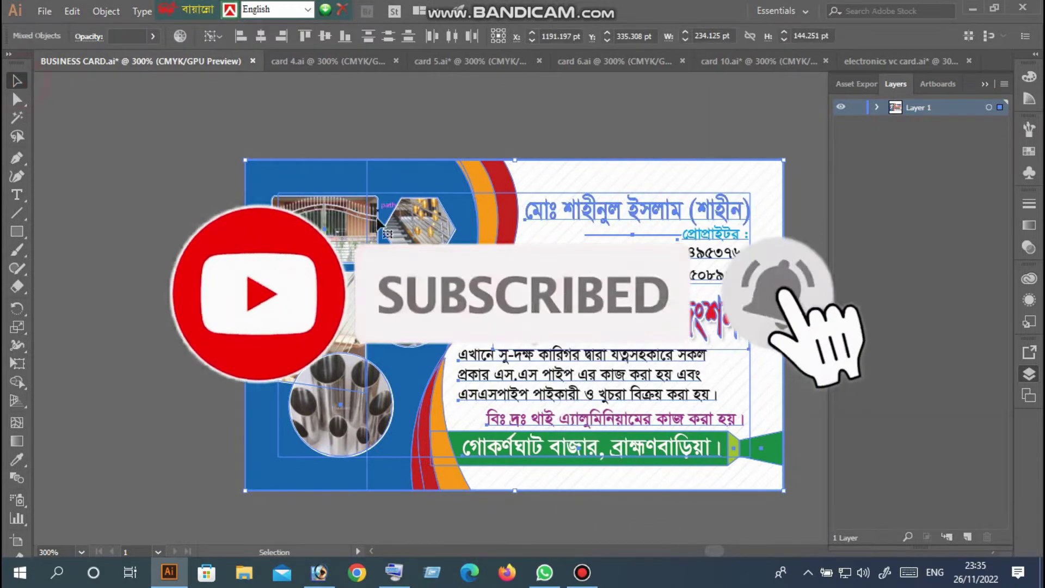
{"action": "double_click", "coordinate": [372, 224]}
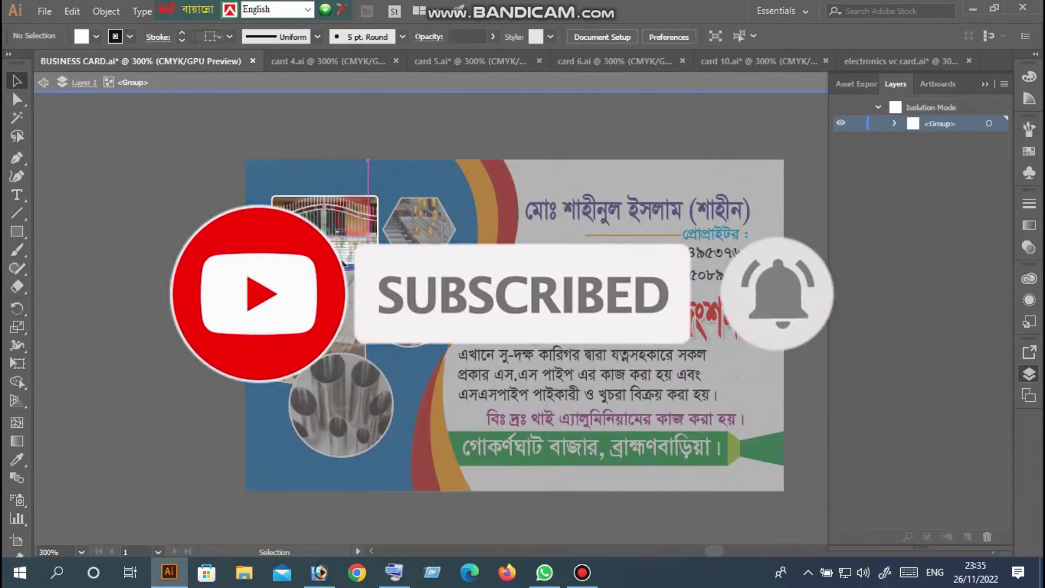
{"action": "left_click_drag", "start_coordinate": [342, 252], "coordinate": [336, 206]}
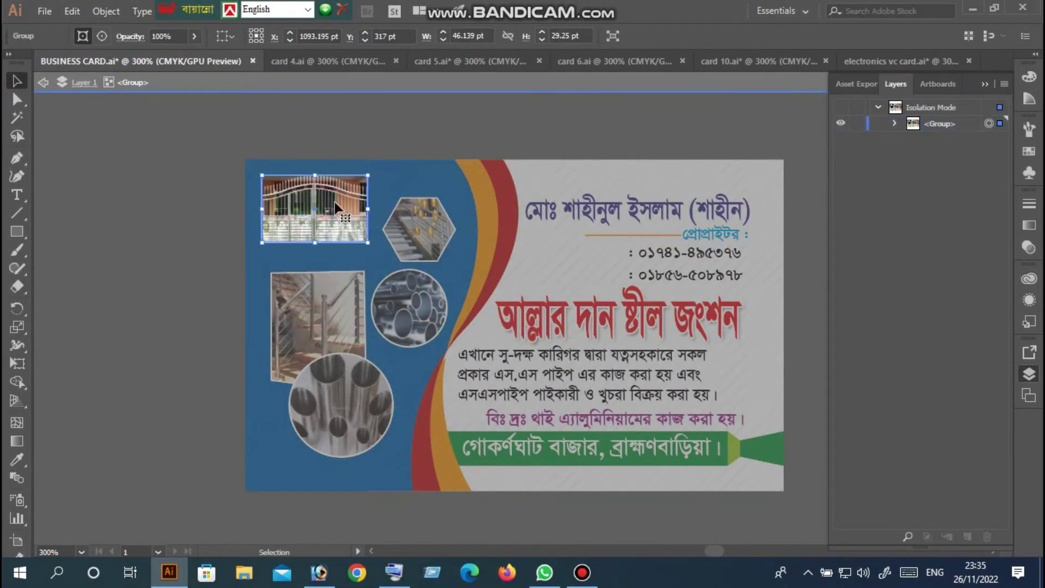
{"action": "double_click", "coordinate": [455, 220]}
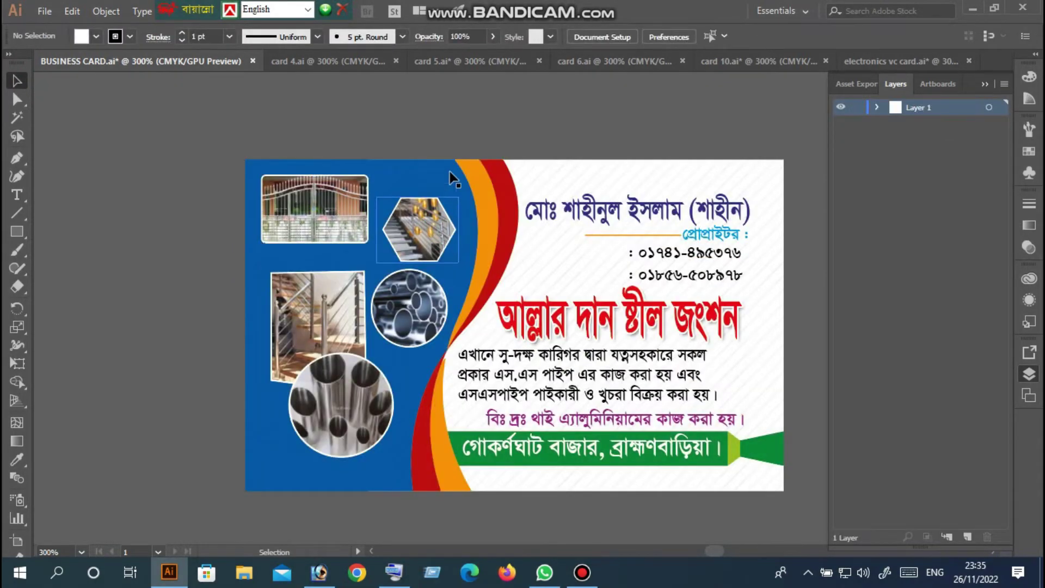
- Adjust the red curve shape and nudge the owner's name text slightly higher
{"action": "left_click", "coordinate": [505, 199]}
{"action": "mouse_move", "coordinate": [521, 233]}
{"action": "left_mouse_down"}
{"action": "mouse_move", "coordinate": [589, 265]}
{"action": "mouse_move", "coordinate": [493, 209]}
{"action": "left_mouse_up"}
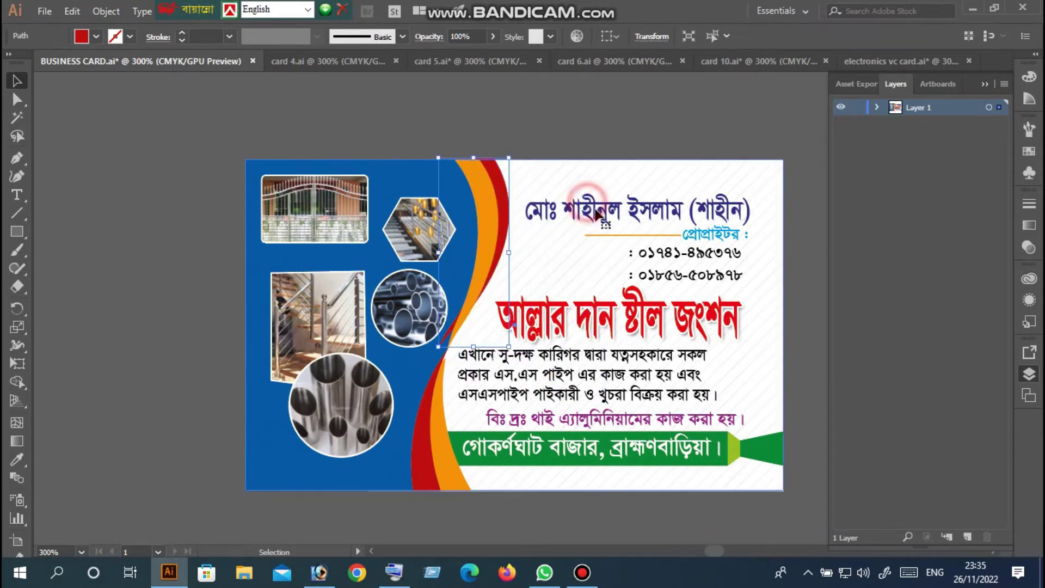
{"action": "left_click", "coordinate": [589, 208]}
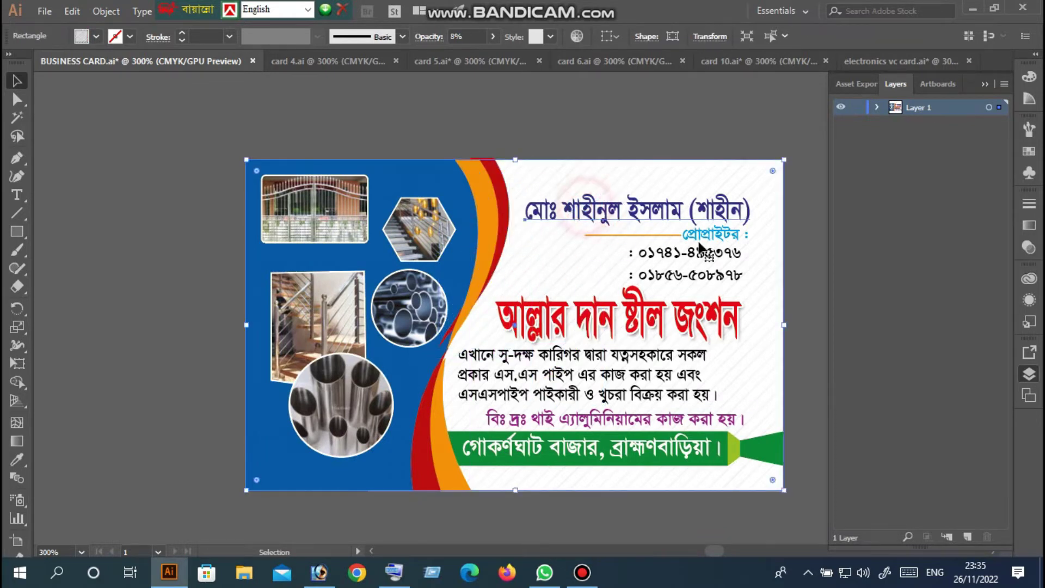
{"action": "double_click", "coordinate": [568, 212]}
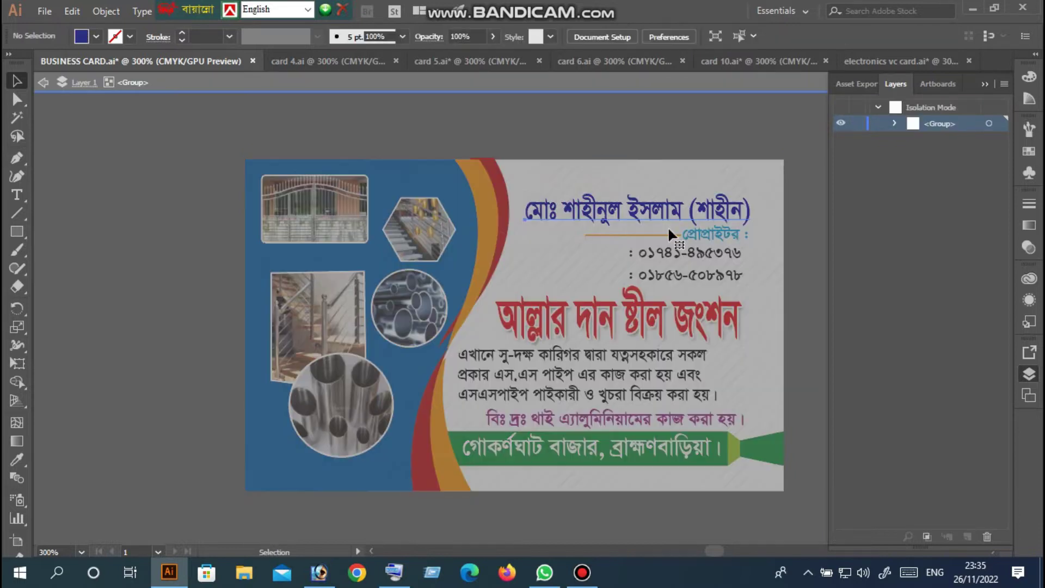
{"action": "left_click_drag", "start_coordinate": [628, 213], "coordinate": [627, 201]}
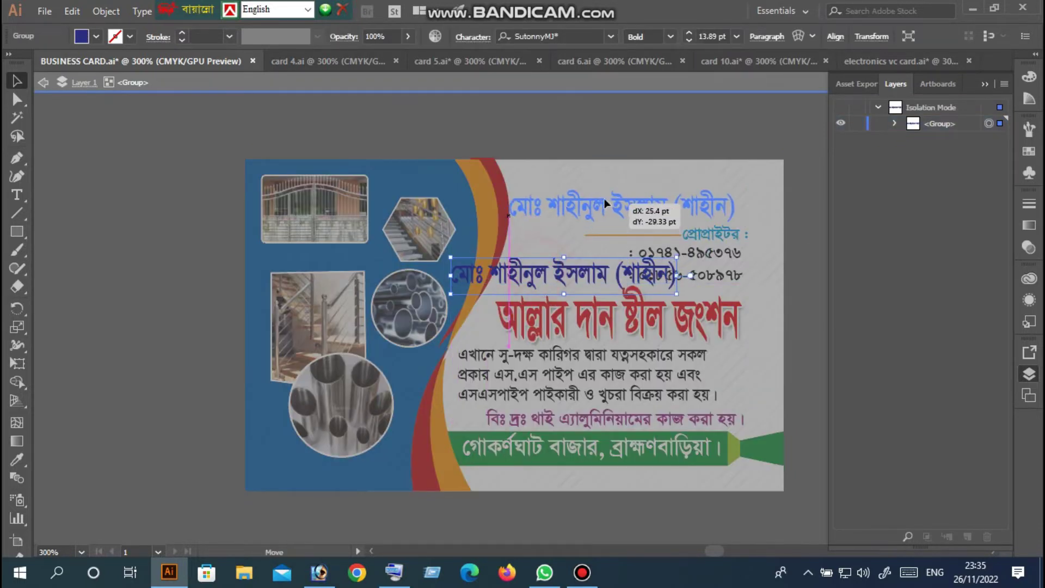
{"action": "double_click", "coordinate": [615, 158]}
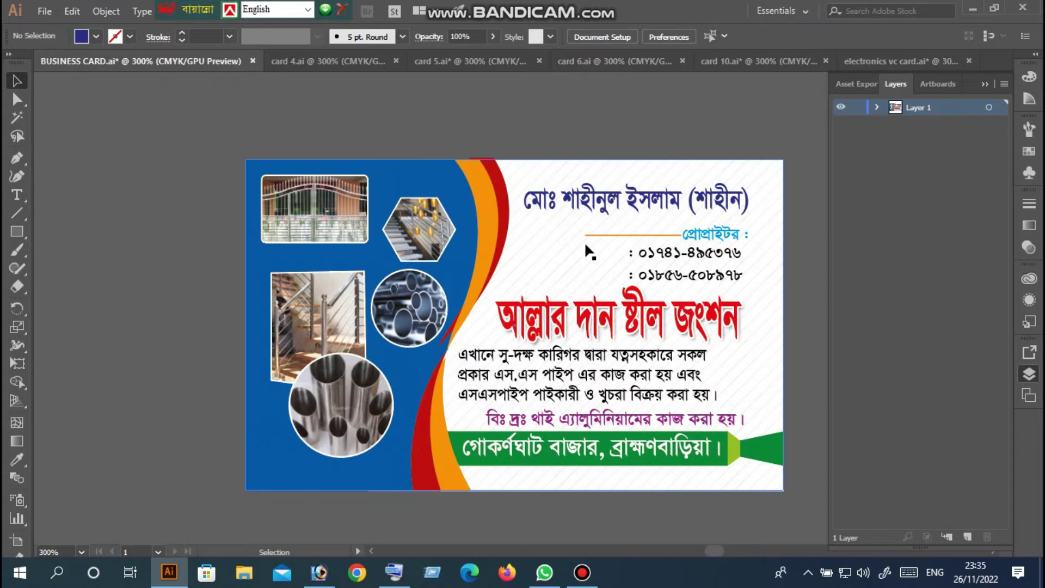
{"action": "scroll", "coordinate": [588, 242], "scroll_direction": "up", "scroll_amount": 1}
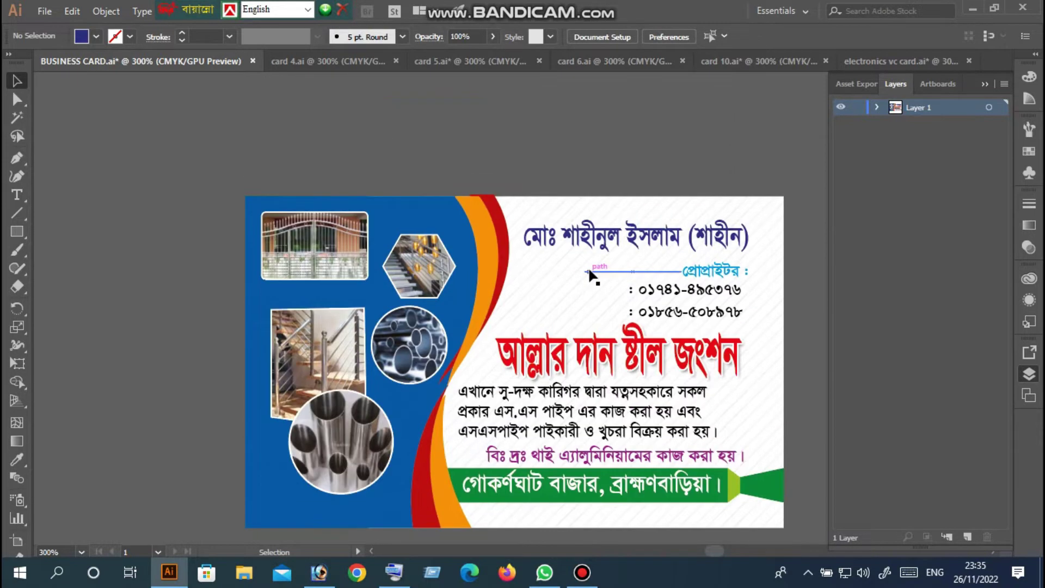
- Nudge the pipes circle photo down-right, return to card 4.ai, and minimize Illustrator
{"action": "scroll", "coordinate": [583, 292], "scroll_direction": "down", "scroll_amount": 1}
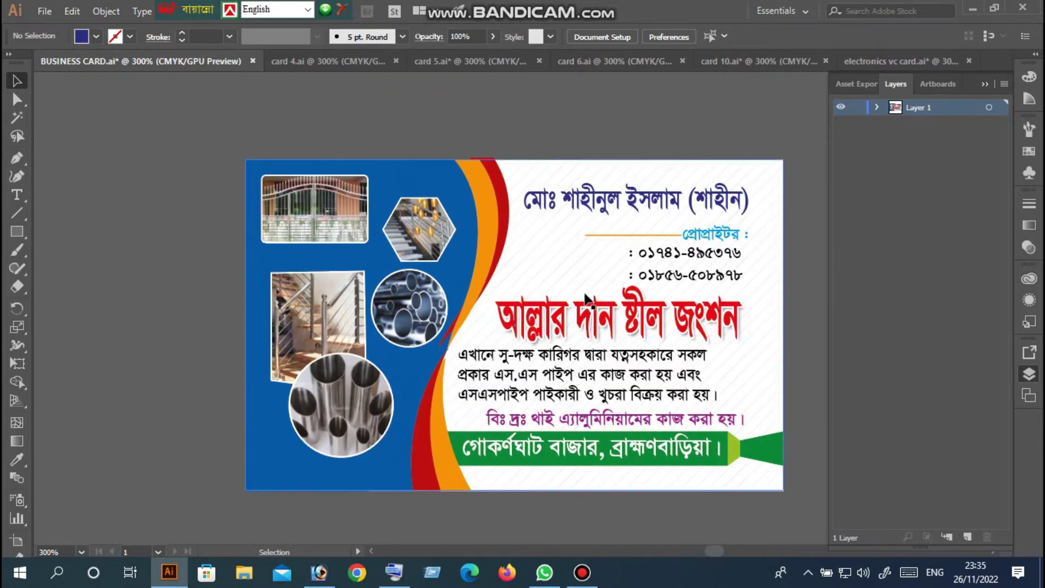
{"action": "scroll", "coordinate": [584, 305], "scroll_direction": "down", "scroll_amount": 1}
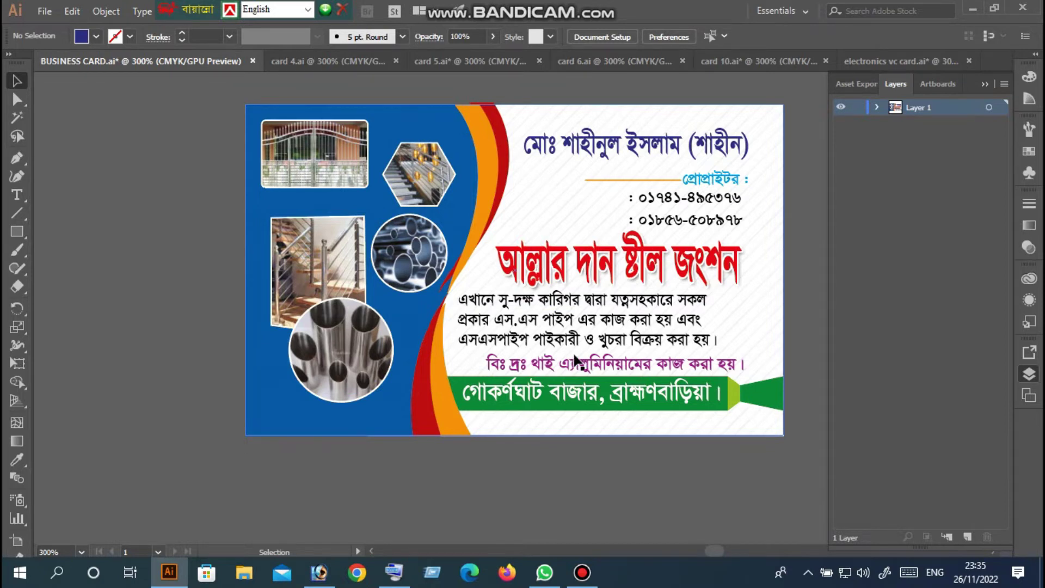
{"action": "scroll", "coordinate": [576, 359], "scroll_direction": "up", "scroll_amount": 1}
{"action": "mouse_move", "coordinate": [415, 323]}
{"action": "left_mouse_down"}
{"action": "mouse_move", "coordinate": [455, 386]}
{"action": "mouse_move", "coordinate": [424, 327]}
{"action": "left_mouse_up"}
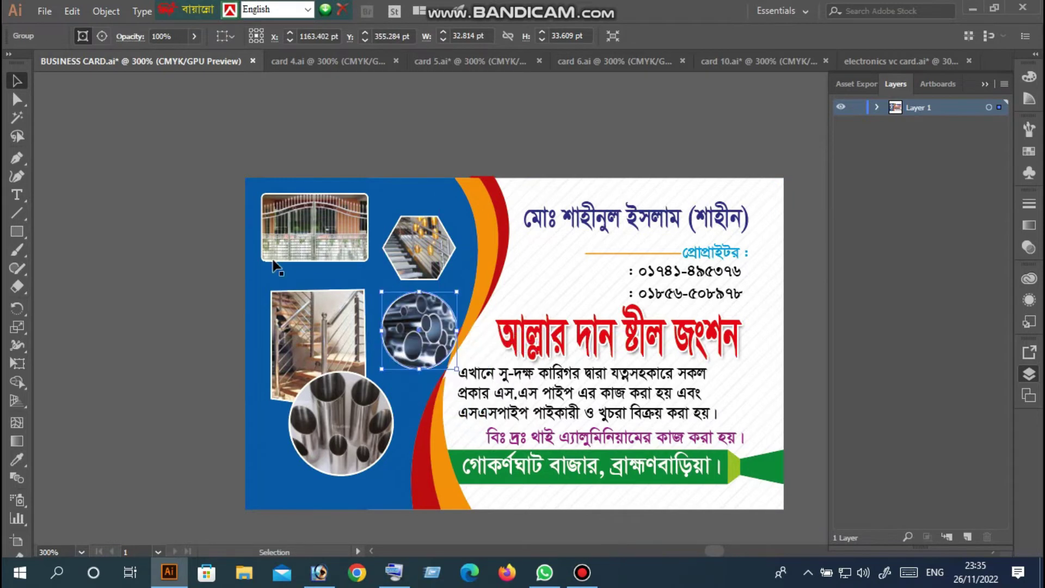
{"action": "left_click", "coordinate": [329, 68]}
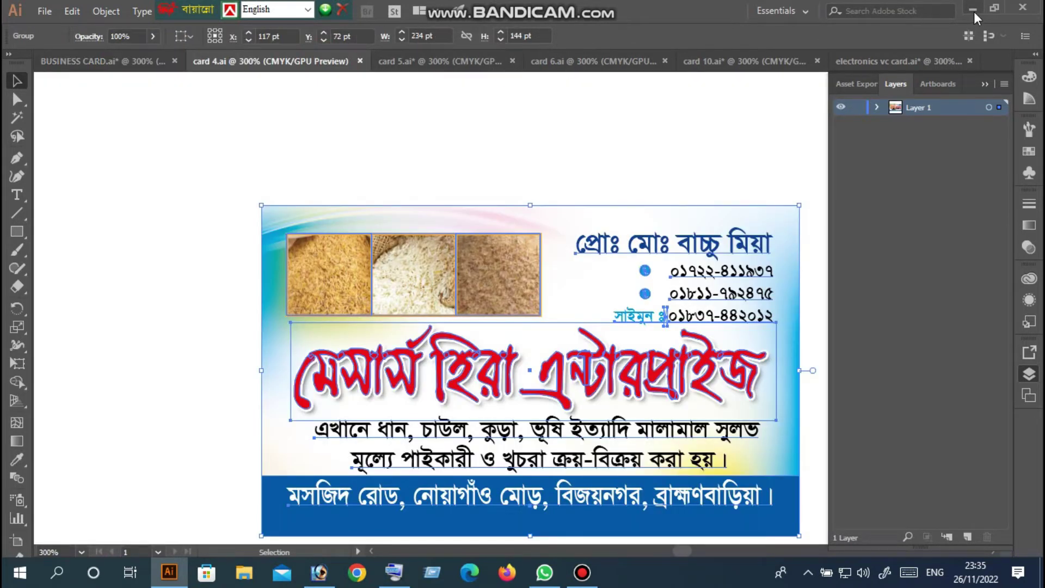
{"action": "left_click", "coordinate": [973, 11]}
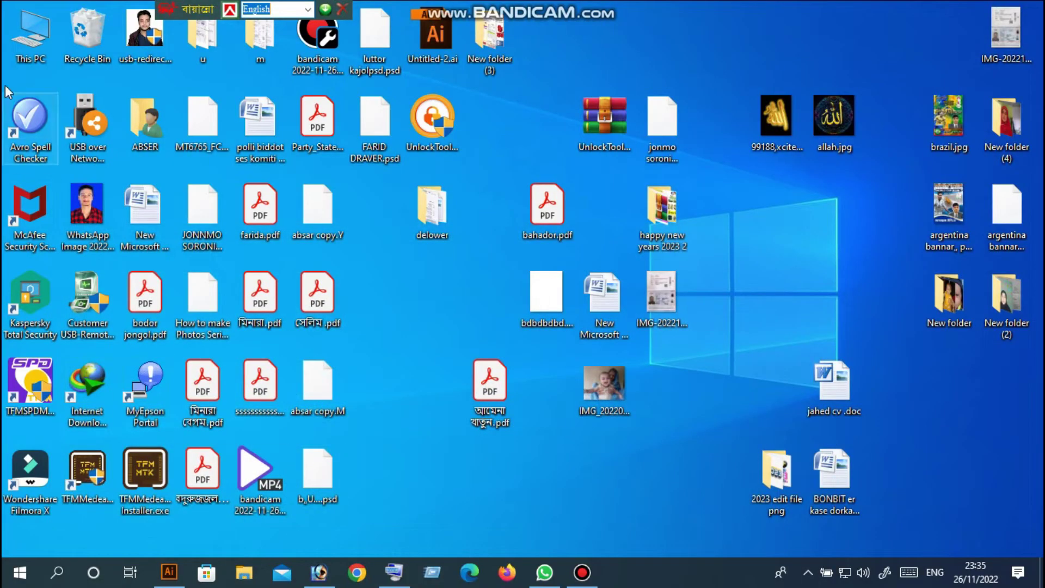
- Open This PC with Win+E, reposition it, refresh the desktop twice, and bring up Photoshop
{"action": "key", "text": "super+e"}
{"action": "right_click", "coordinate": [548, 64]}
{"action": "left_click", "coordinate": [602, 105]}
{"action": "left_click_drag", "start_coordinate": [626, 89], "coordinate": [531, 77]}
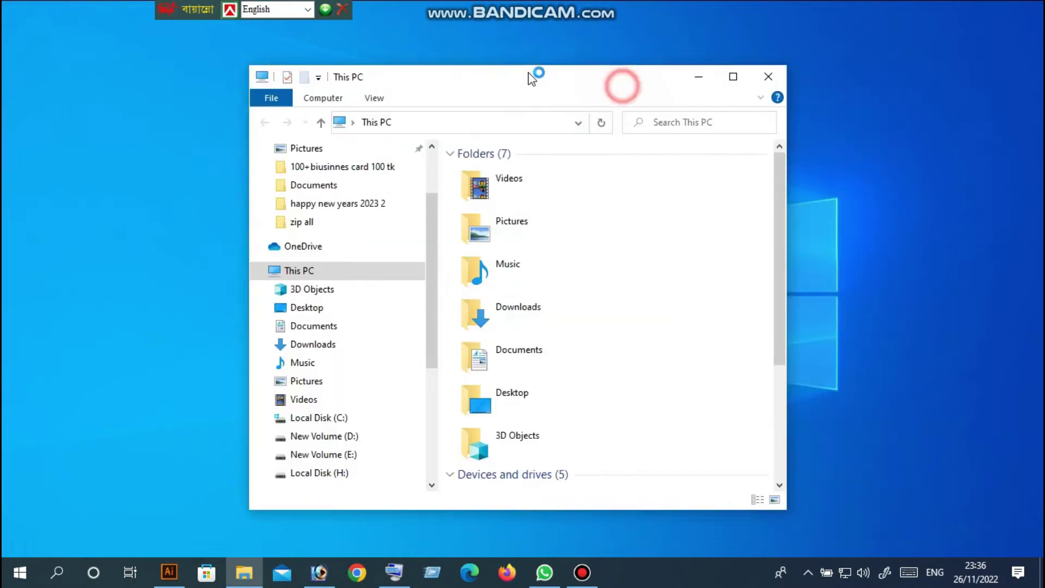
{"action": "right_click", "coordinate": [588, 16]}
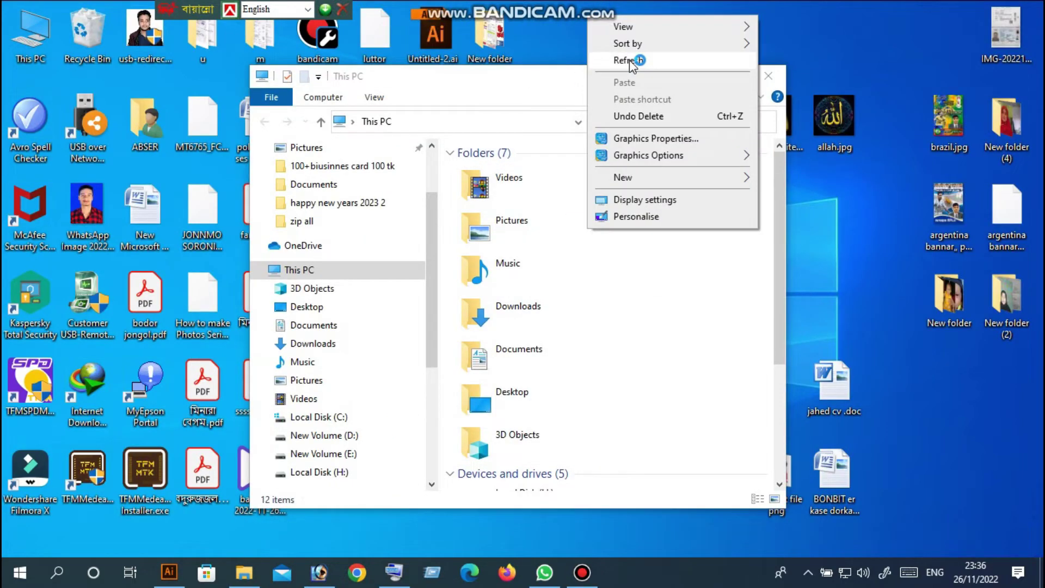
{"action": "left_click", "coordinate": [631, 60]}
{"action": "left_click", "coordinate": [319, 572]}
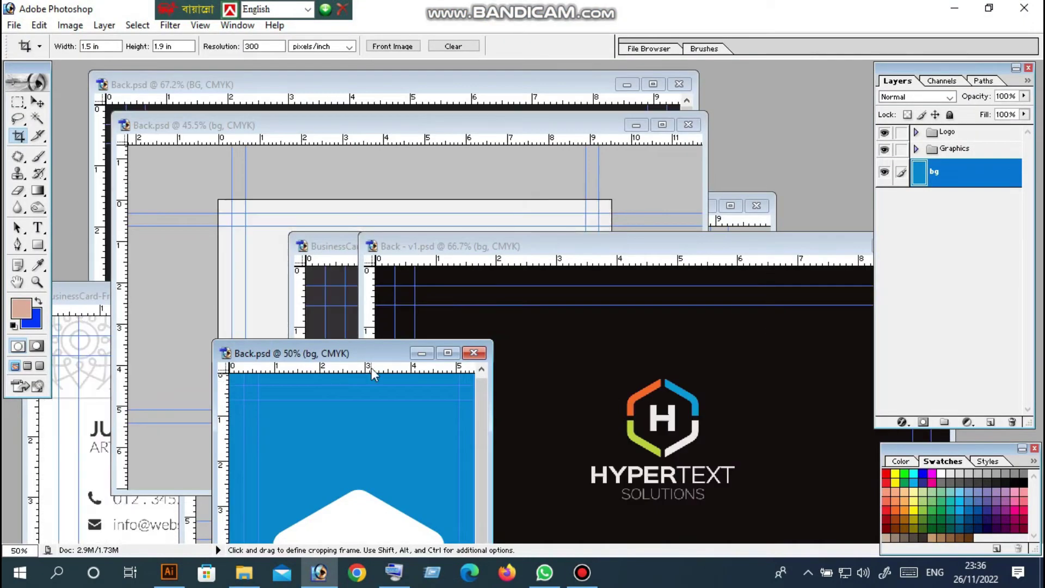
- Arrange the Back.psd windows and shift the real-estate card's background and REALESTATE text
{"action": "left_click_drag", "start_coordinate": [371, 354], "coordinate": [193, 212]}
{"action": "left_click", "coordinate": [561, 321]}
{"action": "left_click_drag", "start_coordinate": [592, 246], "coordinate": [205, 223]}
{"action": "left_click", "coordinate": [683, 313]}
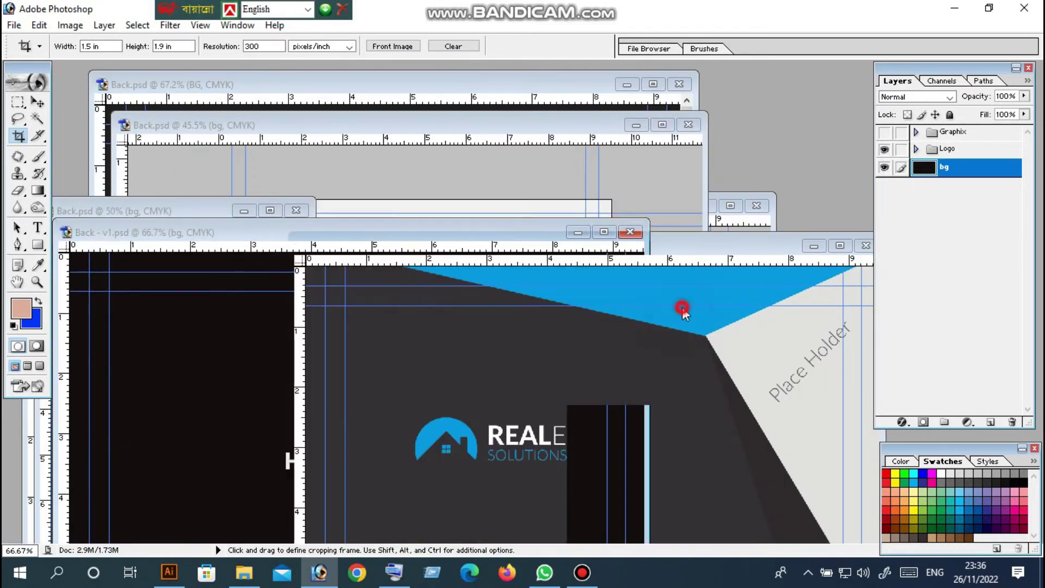
{"action": "left_click_drag", "start_coordinate": [544, 241], "coordinate": [321, 187]}
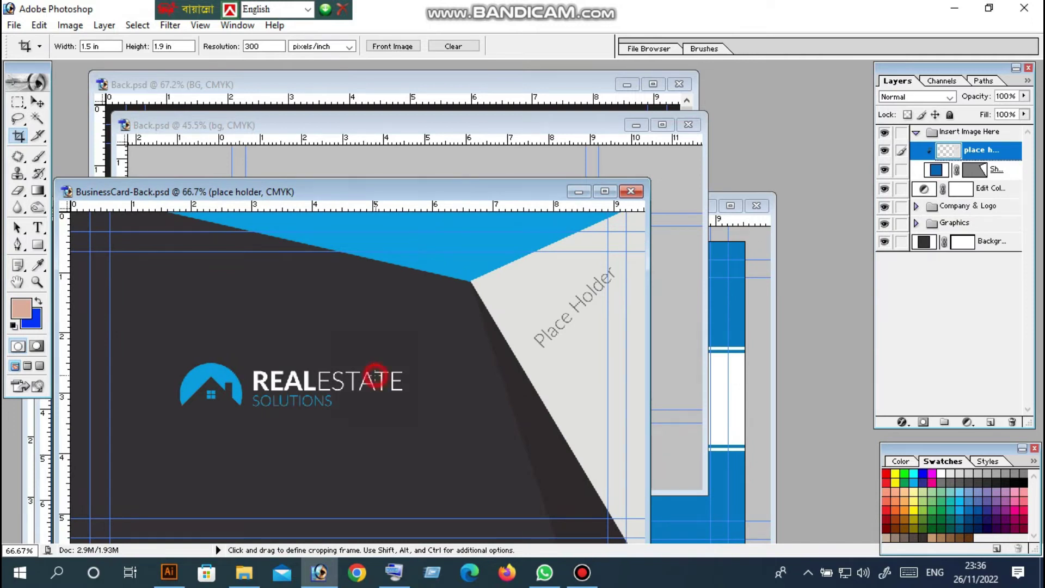
{"action": "left_click", "coordinate": [36, 102]}
{"action": "left_click", "coordinate": [316, 375]}
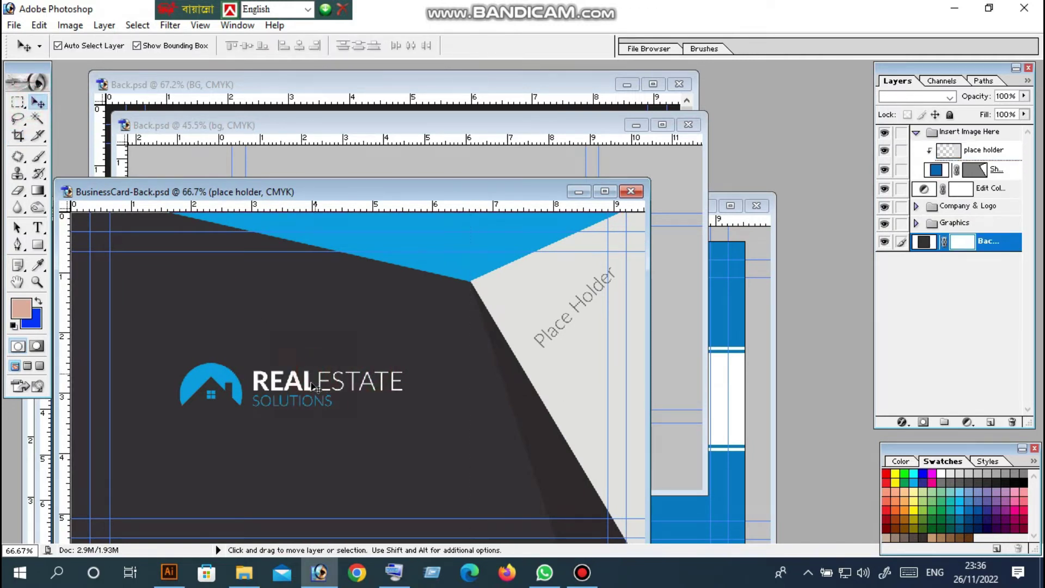
{"action": "mouse_move", "coordinate": [415, 407]}
{"action": "left_mouse_down"}
{"action": "mouse_move", "coordinate": [314, 397]}
{"action": "mouse_move", "coordinate": [264, 320]}
{"action": "left_mouse_up"}
{"action": "left_click_drag", "start_coordinate": [203, 340], "coordinate": [388, 395]}
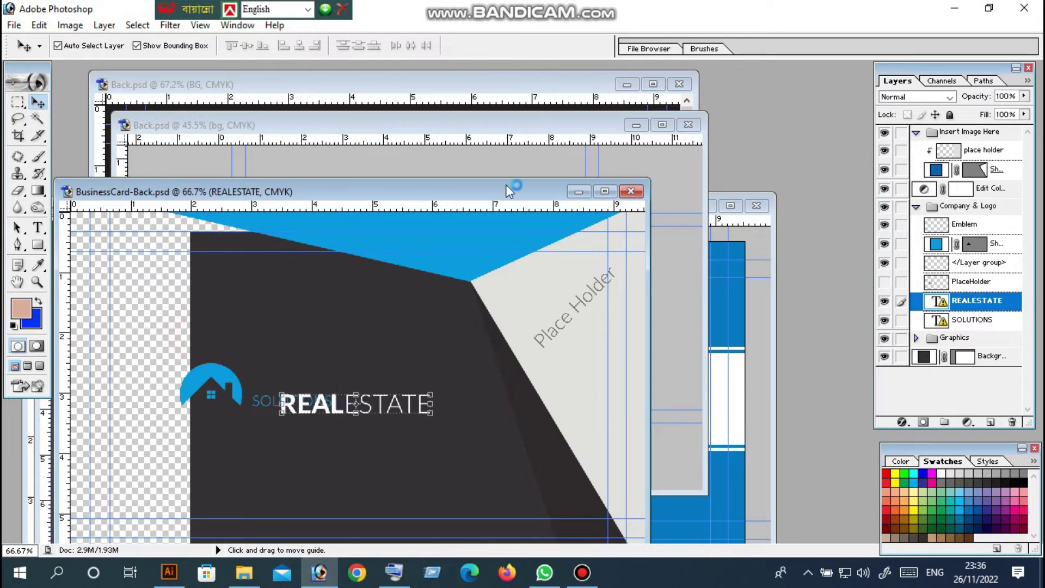
- Nudge the ProDesigns logo icon and the CamShutter title text
{"action": "left_click_drag", "start_coordinate": [496, 125], "coordinate": [461, 209]}
{"action": "left_click_drag", "start_coordinate": [339, 375], "coordinate": [320, 368]}
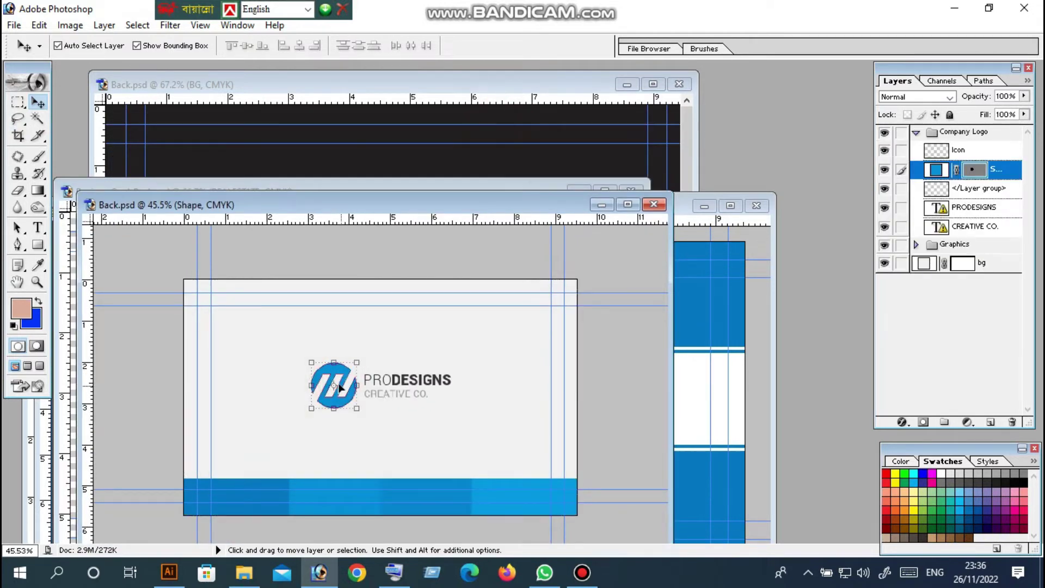
{"action": "left_click", "coordinate": [466, 154]}
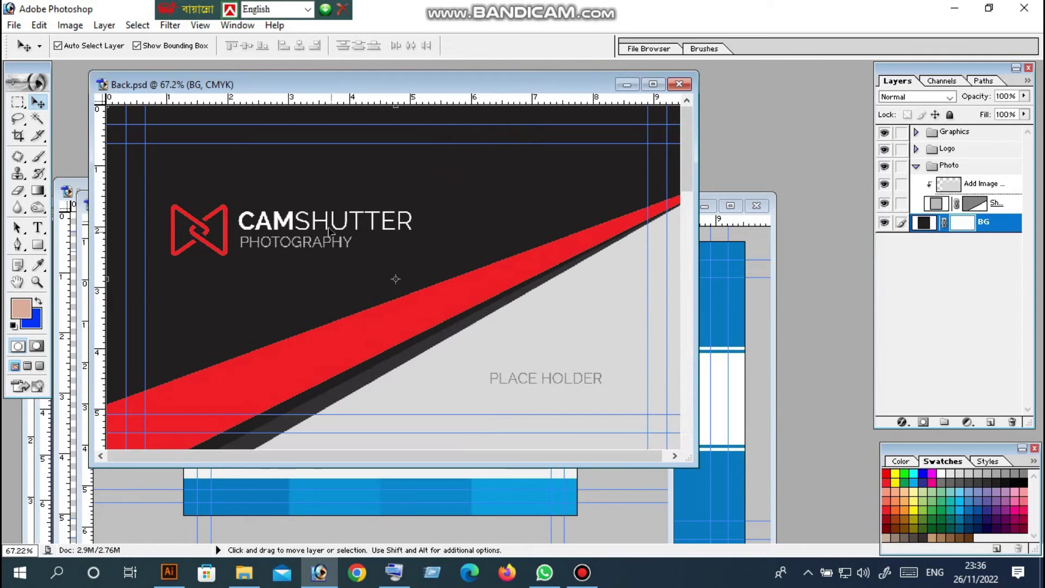
{"action": "left_click", "coordinate": [275, 223]}
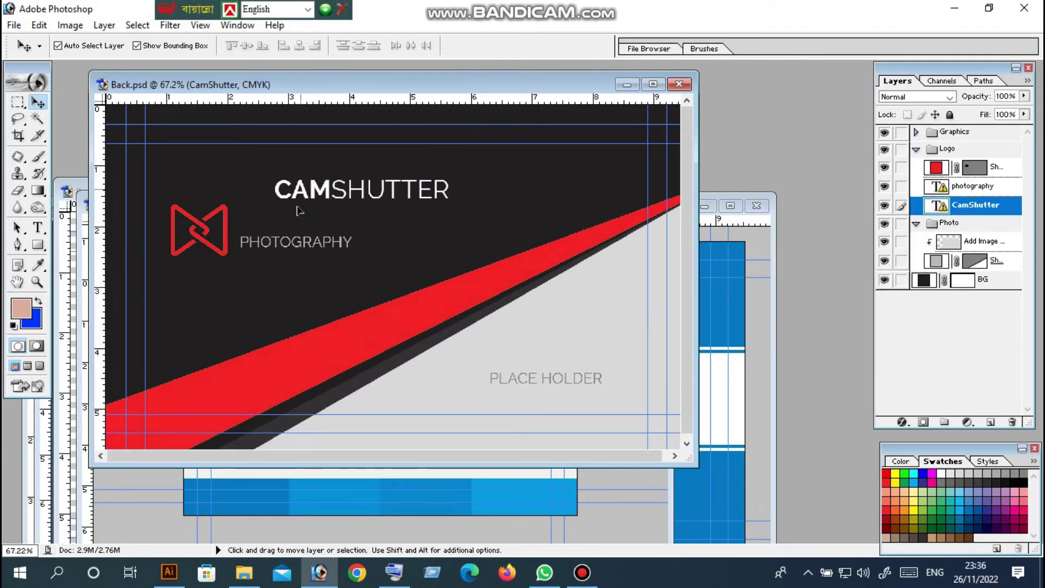
{"action": "left_click_drag", "start_coordinate": [264, 217], "coordinate": [283, 217]}
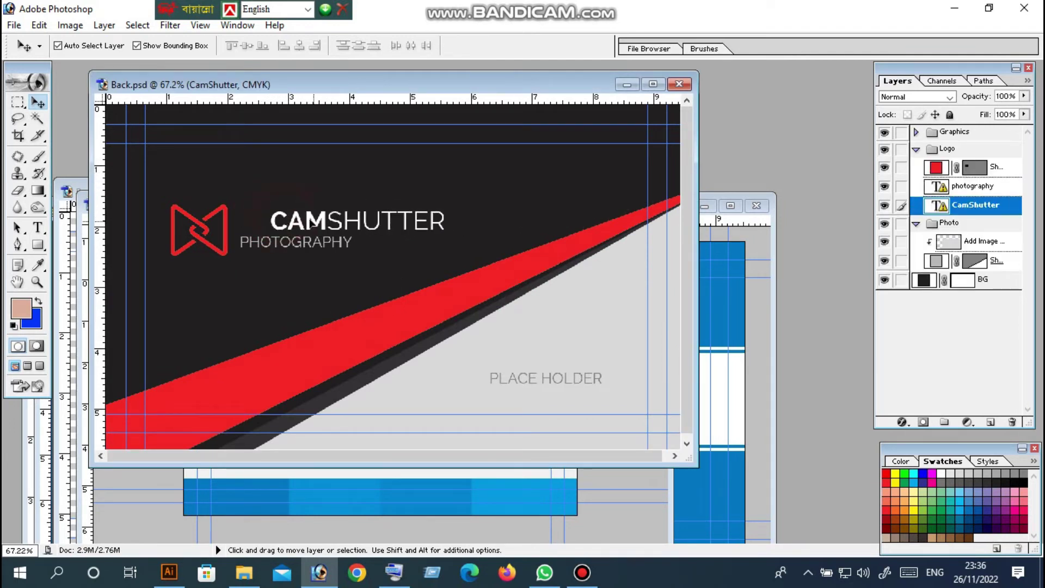
- Close the CamShutter and ProDesigns card backs without saving
{"action": "left_click", "coordinate": [679, 84]}
{"action": "left_click", "coordinate": [523, 224]}
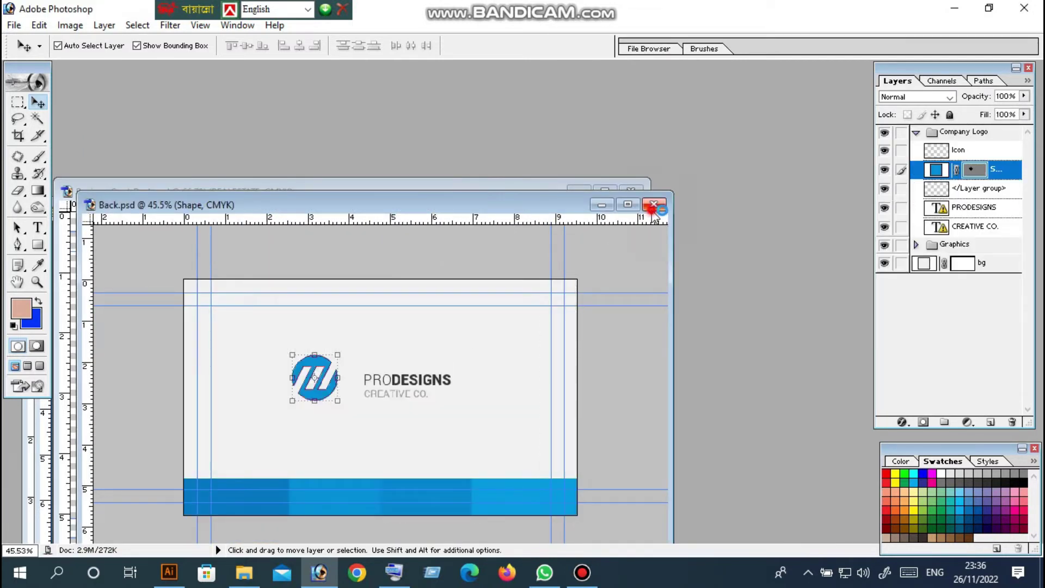
{"action": "left_click", "coordinate": [653, 209]}
{"action": "left_click", "coordinate": [526, 225]}
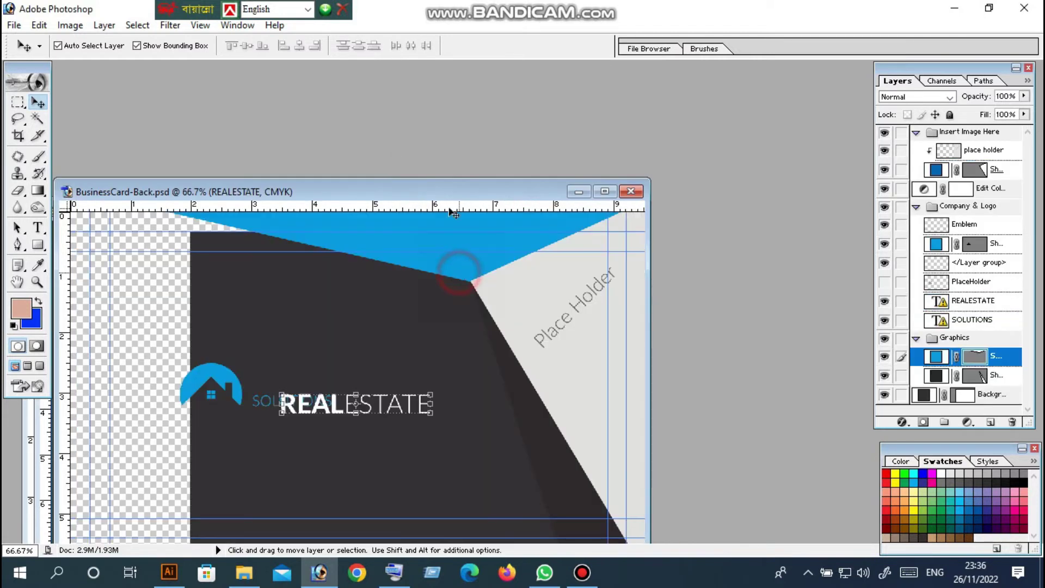
- Close the real-estate, Southern, BusinessCard-Front and HYPERTEXT documents unsaved, then minimize Photoshop
{"action": "left_click_drag", "start_coordinate": [448, 193], "coordinate": [560, 187]}
{"action": "left_click", "coordinate": [797, 188]}
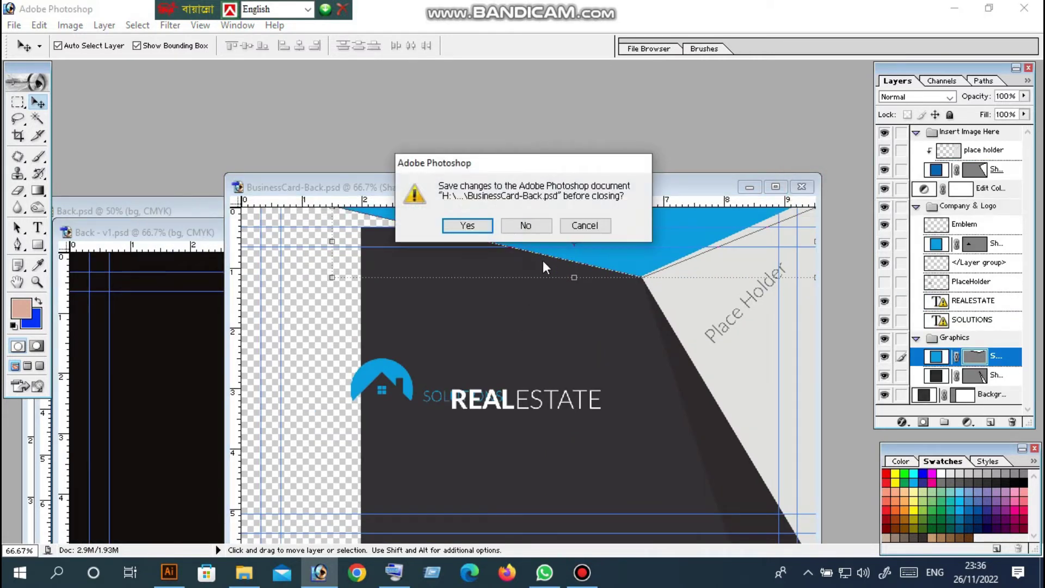
{"action": "left_click", "coordinate": [524, 225]}
{"action": "left_click_drag", "start_coordinate": [321, 231], "coordinate": [531, 104]}
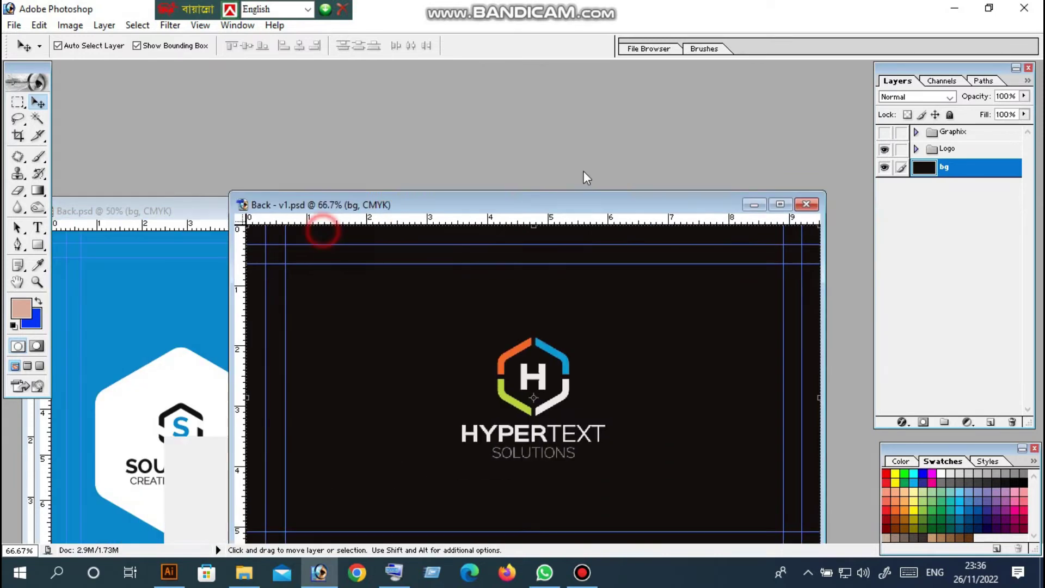
{"action": "mouse_move", "coordinate": [188, 212]}
{"action": "left_mouse_down"}
{"action": "mouse_move", "coordinate": [520, 206]}
{"action": "mouse_move", "coordinate": [465, 173]}
{"action": "left_mouse_up"}
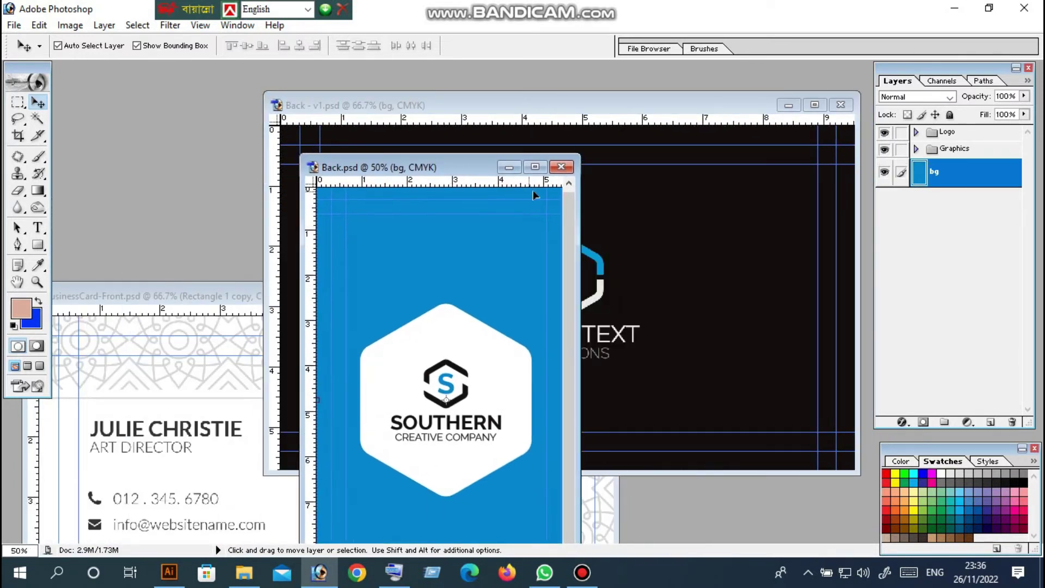
{"action": "left_click", "coordinate": [562, 166]}
{"action": "left_click", "coordinate": [354, 379]}
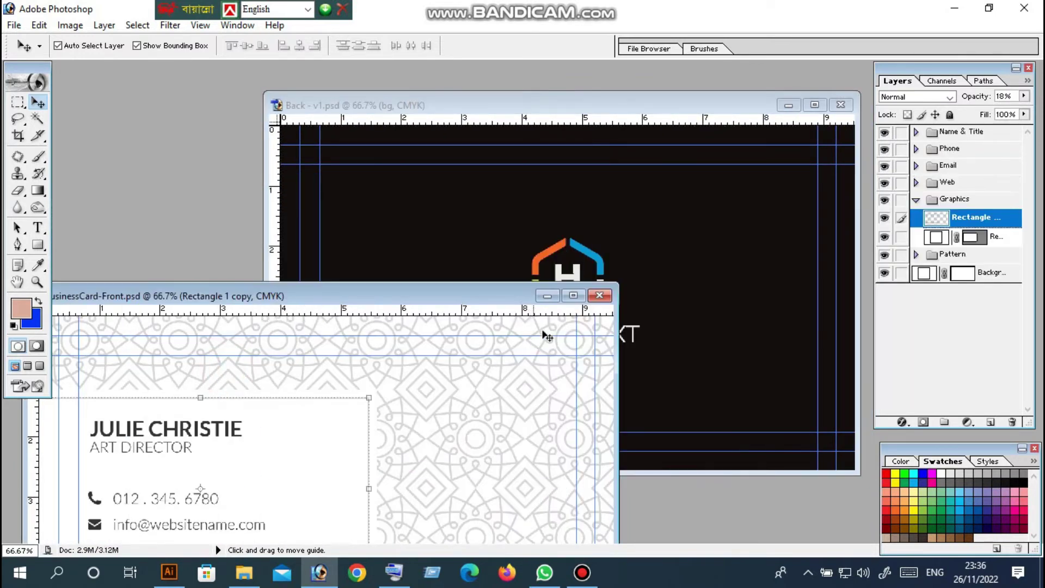
{"action": "left_click", "coordinate": [598, 297]}
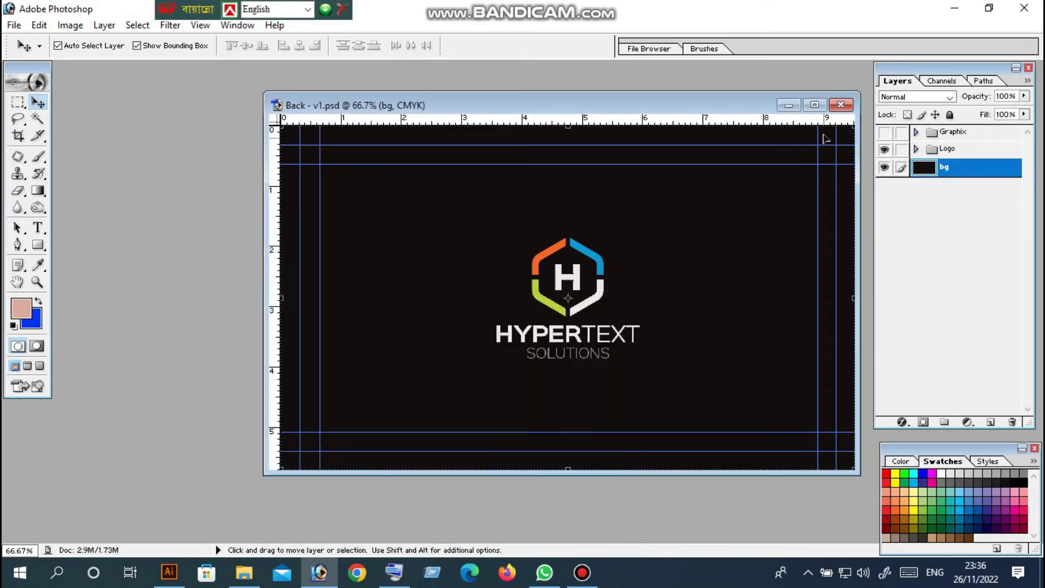
{"action": "left_click", "coordinate": [841, 105]}
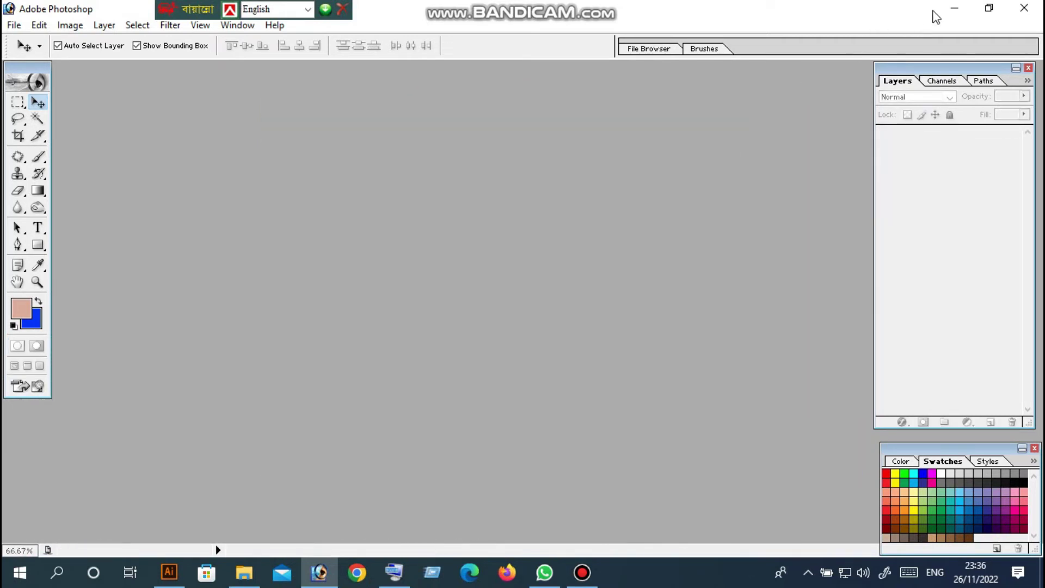
{"action": "left_click", "coordinate": [935, 12]}
- Navigate from Local Disk (H:) down into the 100+biusinnes card 100 tk folder
{"action": "scroll", "coordinate": [578, 285], "scroll_direction": "down", "scroll_amount": 3}
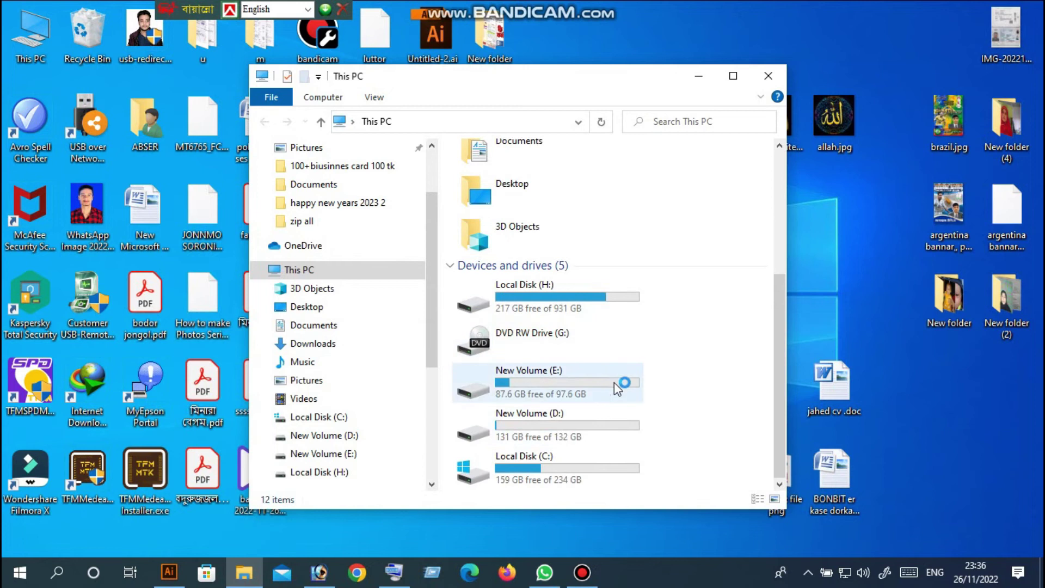
{"action": "double_click", "coordinate": [568, 309]}
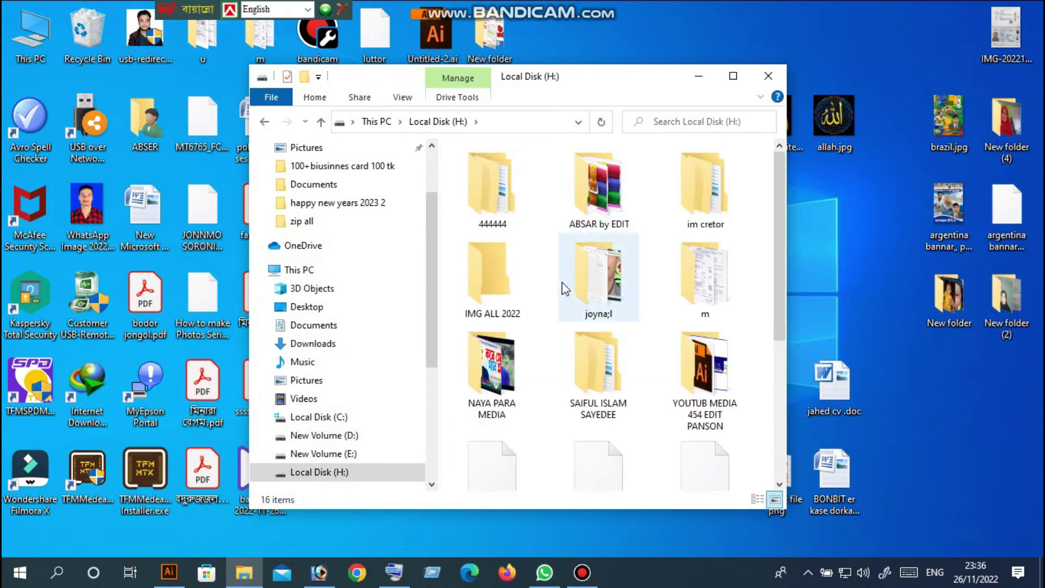
{"action": "double_click", "coordinate": [596, 365]}
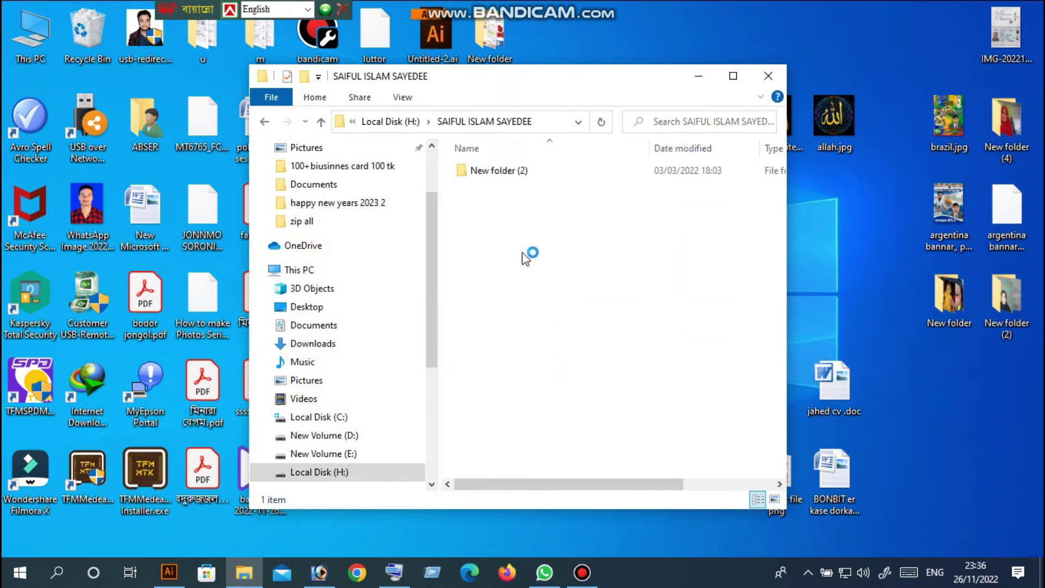
{"action": "double_click", "coordinate": [489, 170]}
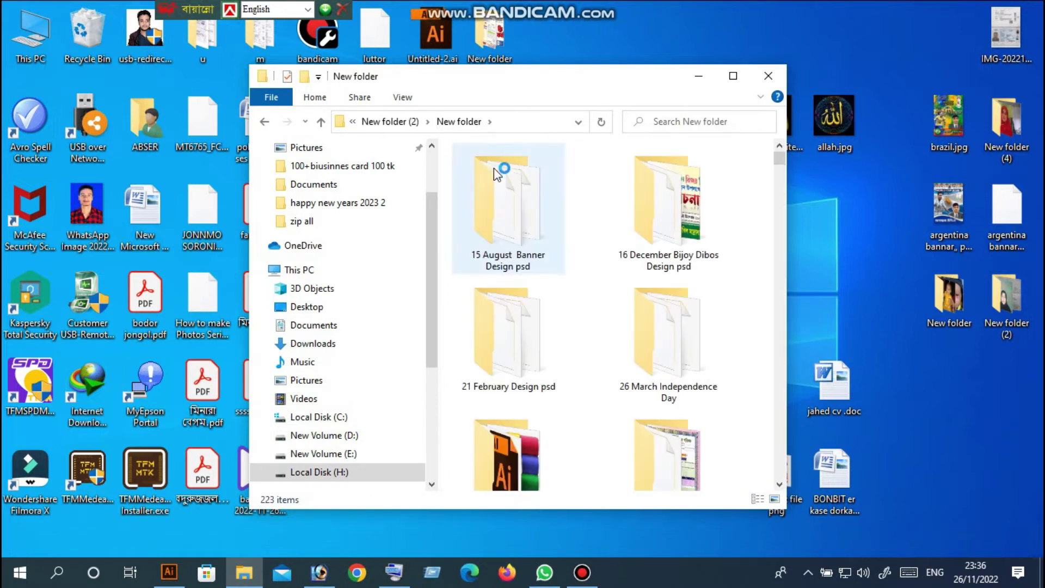
{"action": "double_click", "coordinate": [487, 180]}
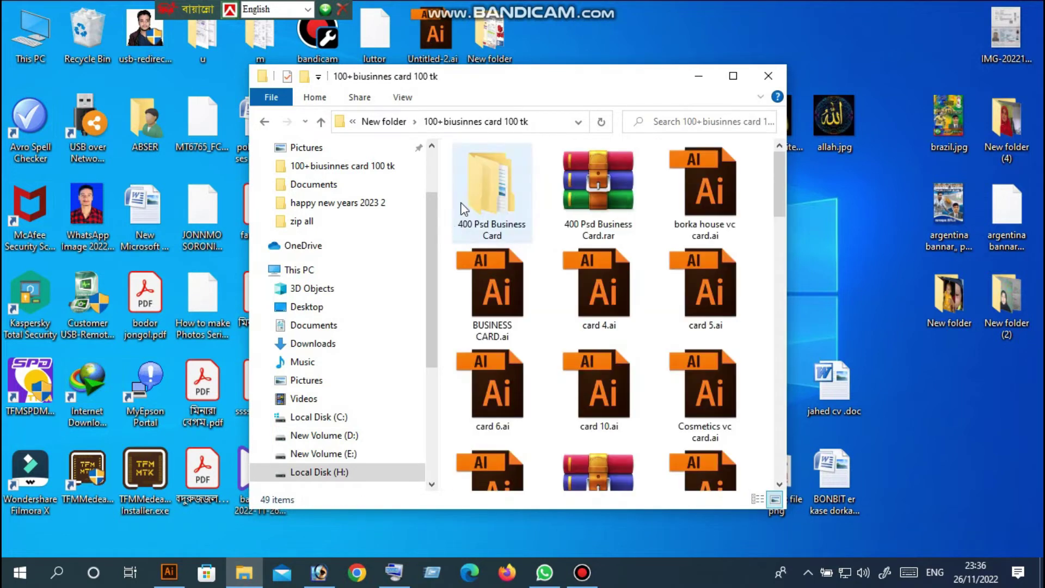
{"action": "double_click", "coordinate": [600, 212]}
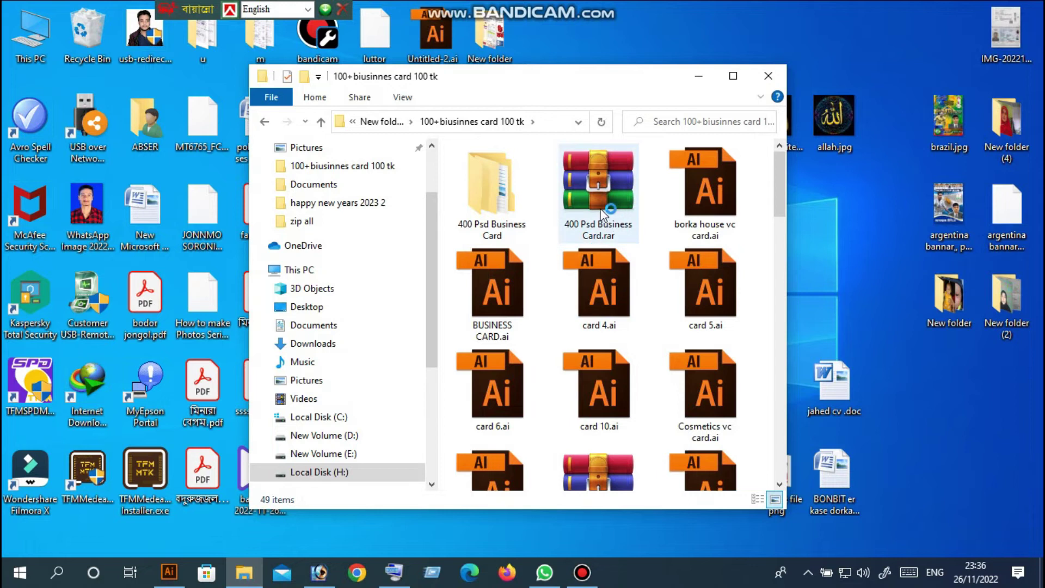
- Browse 400 Psd Business Card > 100 businesscard, then go back up a level
{"action": "scroll", "coordinate": [572, 327], "scroll_direction": "down", "scroll_amount": 5}
{"action": "scroll", "coordinate": [569, 343], "scroll_direction": "down", "scroll_amount": 5}
{"action": "scroll", "coordinate": [566, 359], "scroll_direction": "down", "scroll_amount": 5}
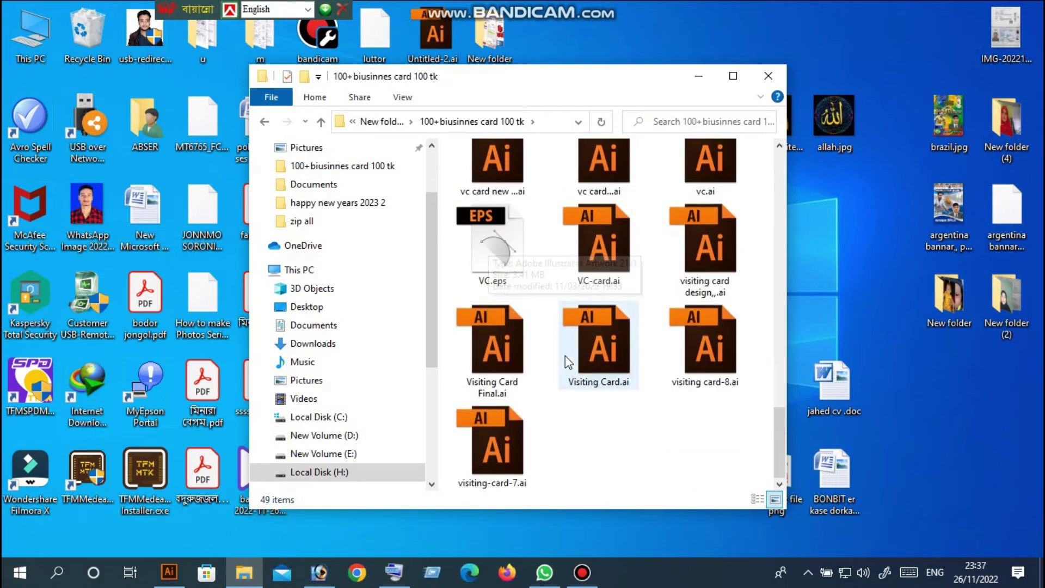
{"action": "scroll", "coordinate": [566, 359], "scroll_direction": "up", "scroll_amount": 8}
{"action": "scroll", "coordinate": [626, 327], "scroll_direction": "up", "scroll_amount": 7}
{"action": "left_click", "coordinate": [502, 205]}
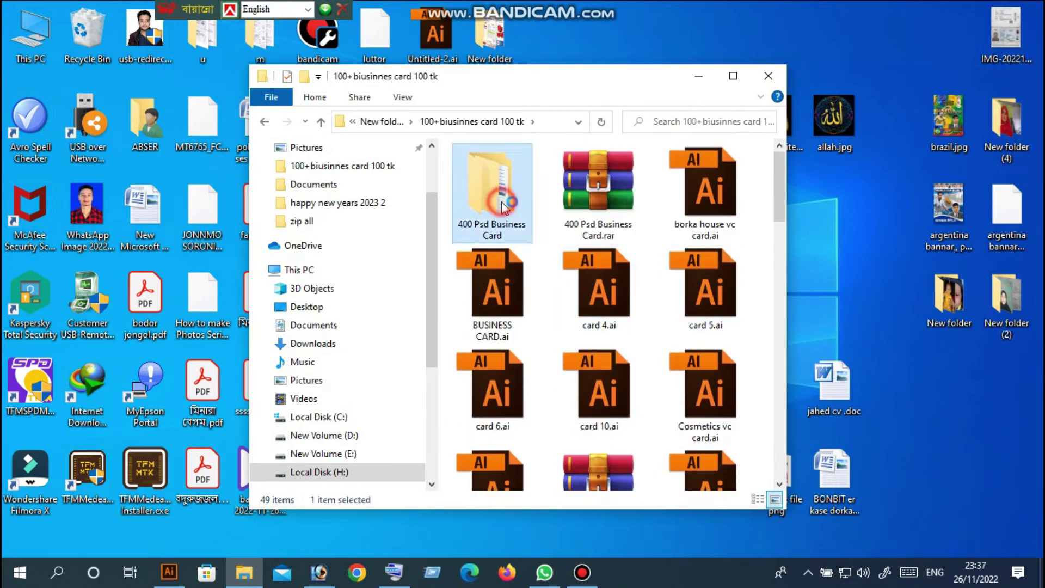
{"action": "double_click", "coordinate": [501, 206]}
{"action": "double_click", "coordinate": [460, 170]}
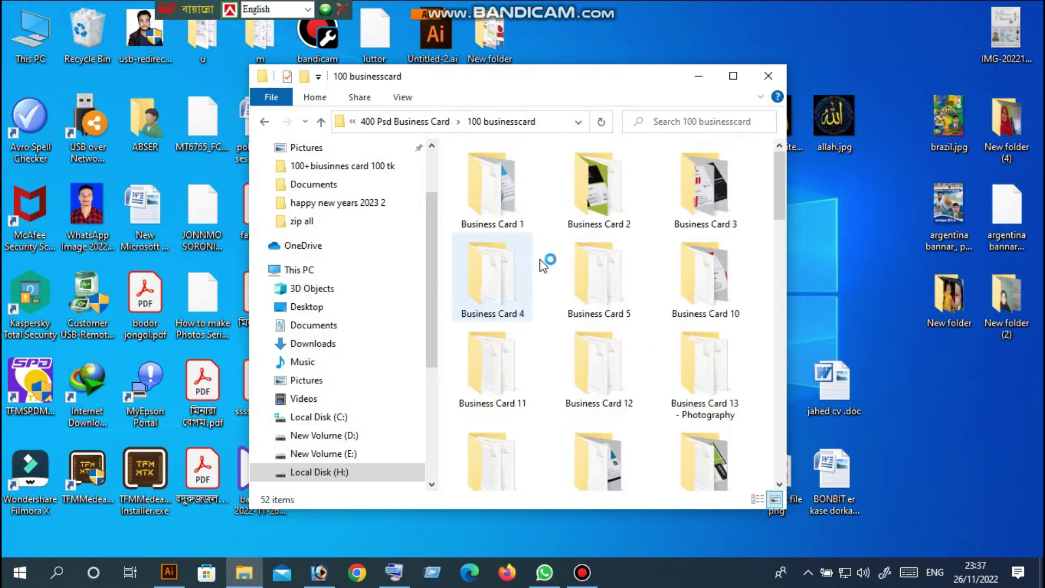
{"action": "scroll", "coordinate": [544, 272], "scroll_direction": "down", "scroll_amount": 5}
{"action": "scroll", "coordinate": [596, 305], "scroll_direction": "down", "scroll_amount": 10}
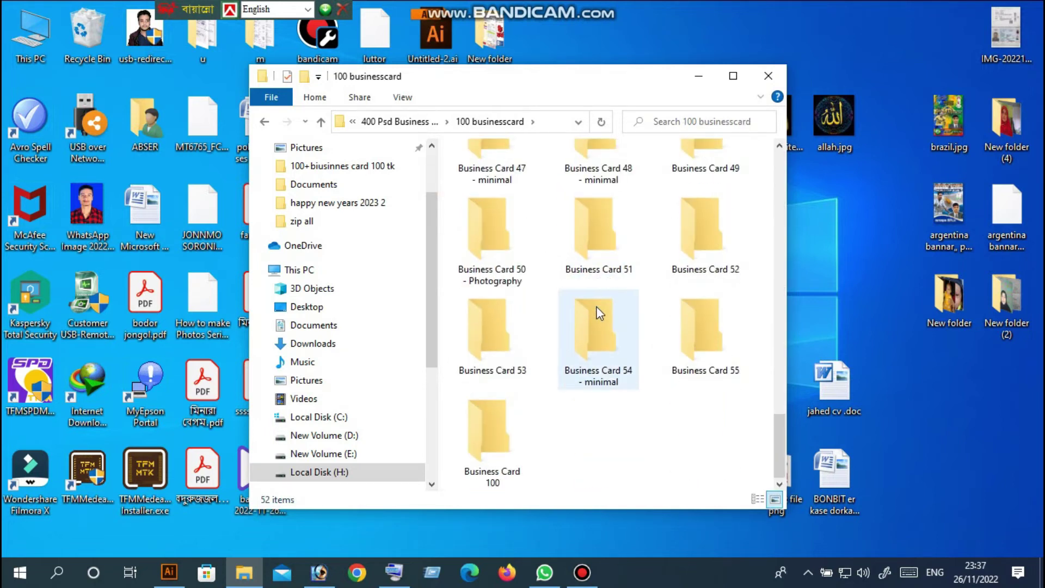
{"action": "left_click", "coordinate": [321, 125]}
- Browse the 100+biusinnes card 100 tk folder, selecting VC CARD DESIGN.ai and the drive-download zip
{"action": "left_click", "coordinate": [321, 124]}
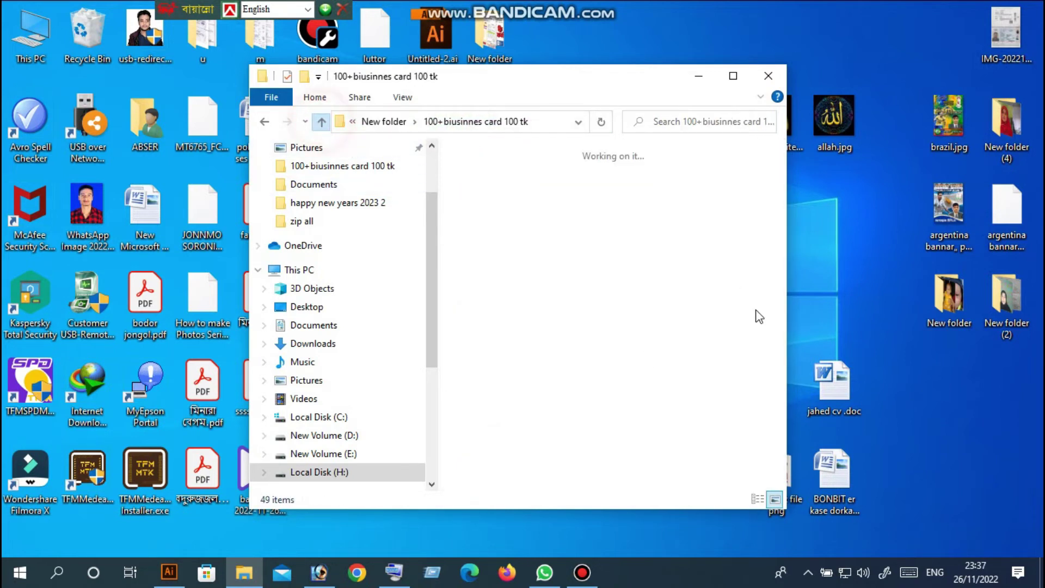
{"action": "scroll", "coordinate": [688, 414], "scroll_direction": "down", "scroll_amount": 5}
{"action": "left_click", "coordinate": [694, 430]}
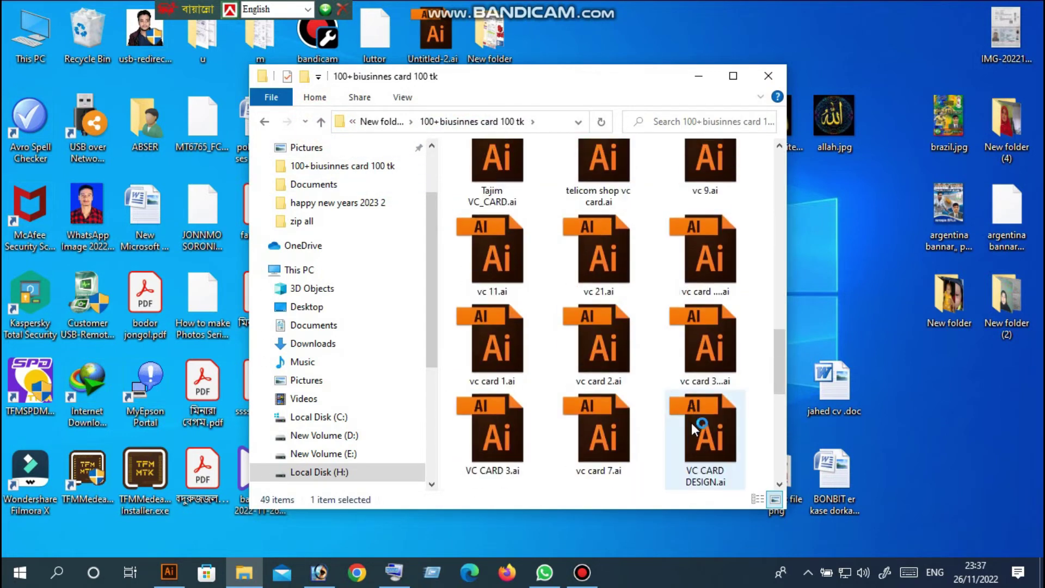
{"action": "scroll", "coordinate": [640, 418], "scroll_direction": "down", "scroll_amount": 5}
{"action": "scroll", "coordinate": [599, 381], "scroll_direction": "up", "scroll_amount": 5}
{"action": "scroll", "coordinate": [610, 361], "scroll_direction": "up", "scroll_amount": 5}
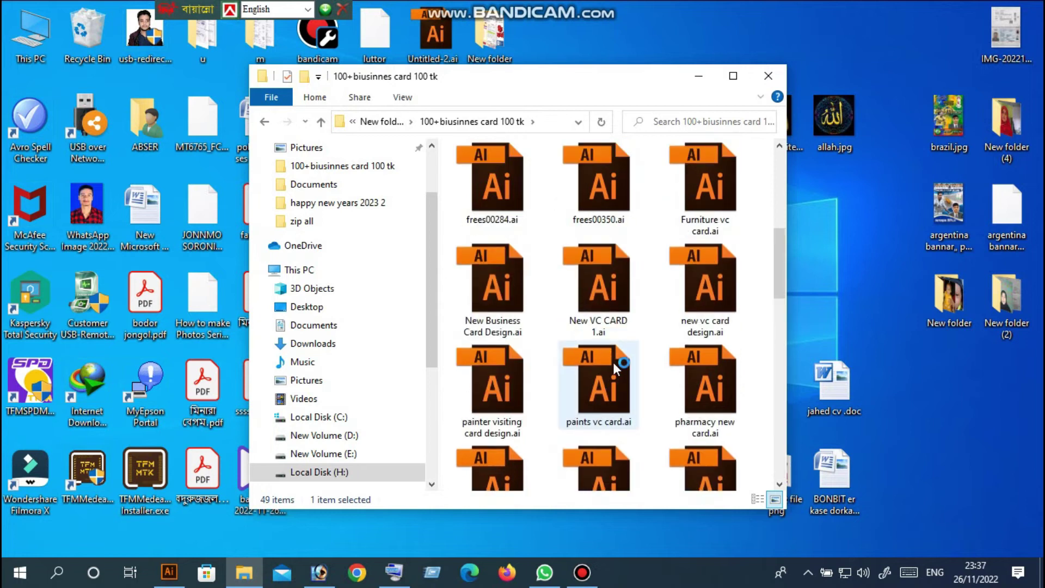
{"action": "scroll", "coordinate": [612, 362], "scroll_direction": "up", "scroll_amount": 5}
{"action": "scroll", "coordinate": [614, 360], "scroll_direction": "down", "scroll_amount": 3}
{"action": "scroll", "coordinate": [614, 360], "scroll_direction": "down", "scroll_amount": 3}
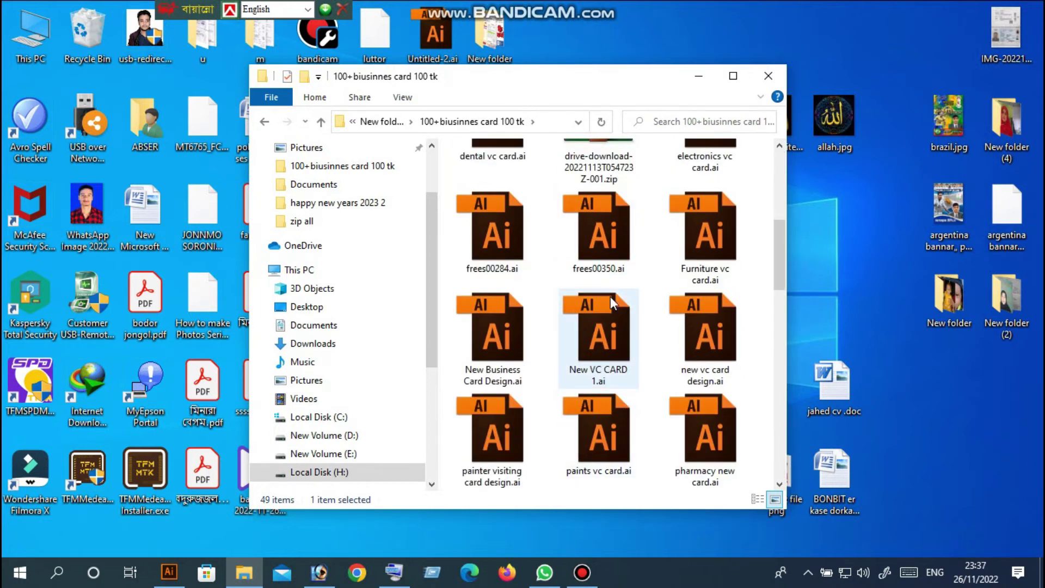
{"action": "scroll", "coordinate": [609, 327], "scroll_direction": "up", "scroll_amount": 5}
{"action": "scroll", "coordinate": [587, 233], "scroll_direction": "down", "scroll_amount": 3}
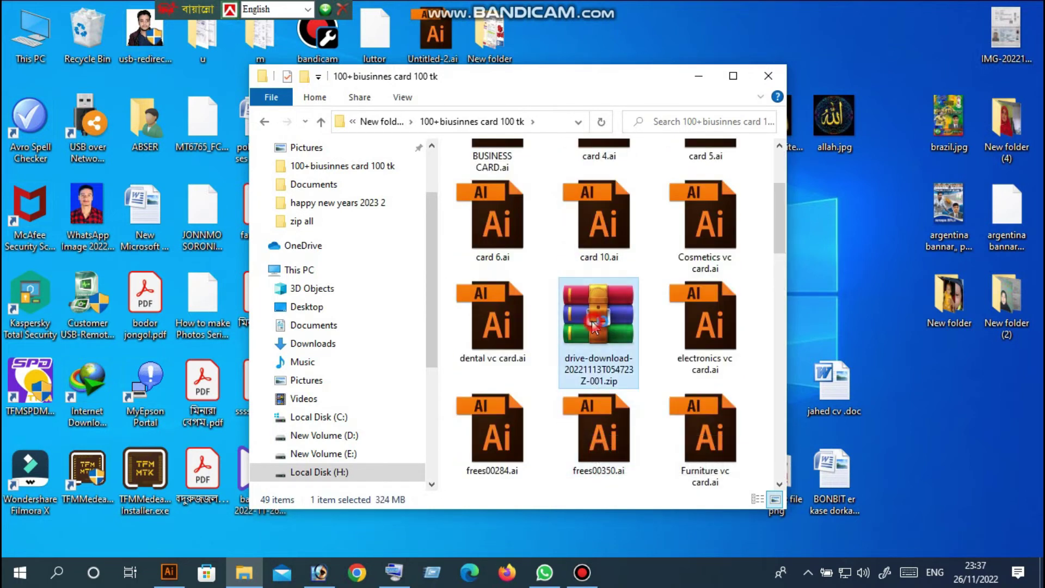
{"action": "left_click", "coordinate": [630, 364]}
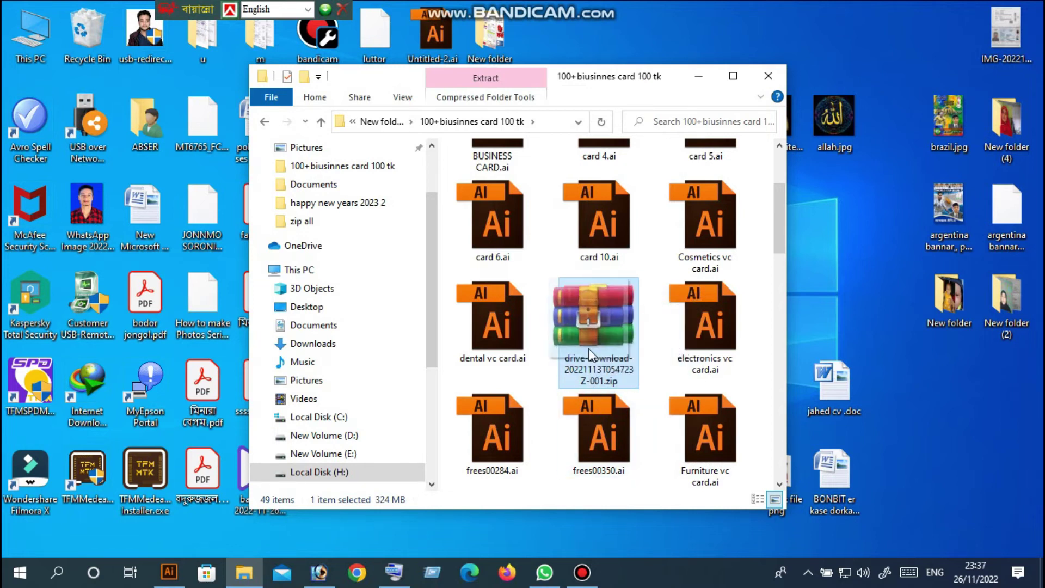
{"action": "scroll", "coordinate": [590, 349], "scroll_direction": "up", "scroll_amount": 3}
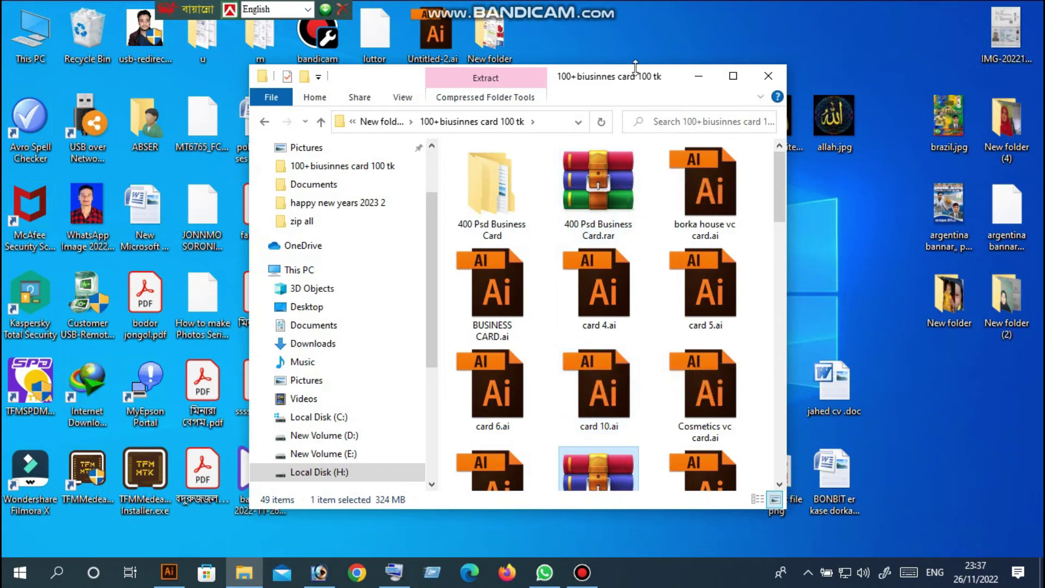
- Close the folder window and refresh the desktop twice
{"action": "left_click_drag", "start_coordinate": [631, 79], "coordinate": [586, 87]}
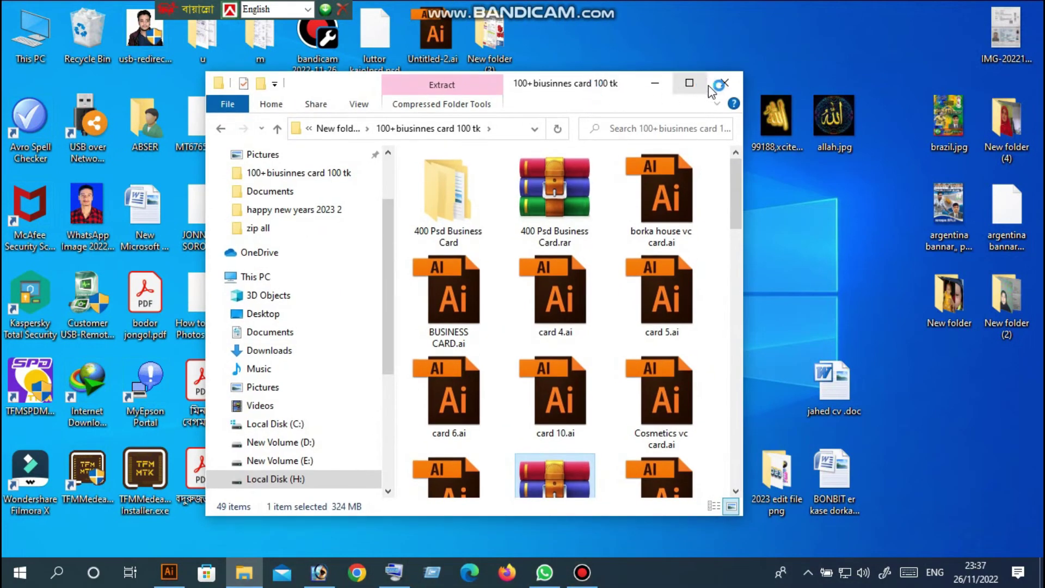
{"action": "left_click", "coordinate": [722, 84]}
{"action": "right_click", "coordinate": [567, 67]}
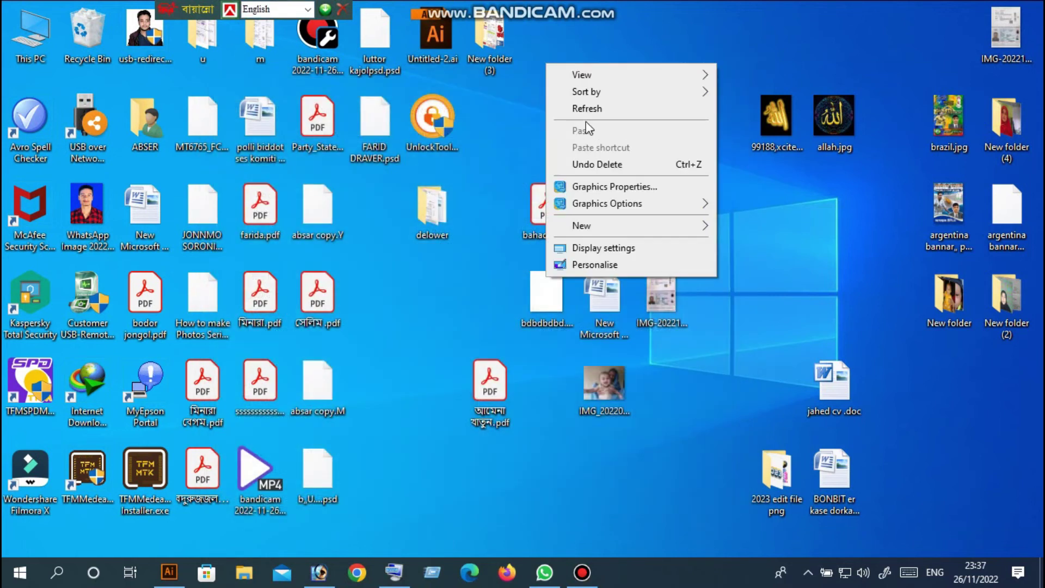
{"action": "left_click", "coordinate": [604, 111]}
{"action": "right_click", "coordinate": [566, 67]}
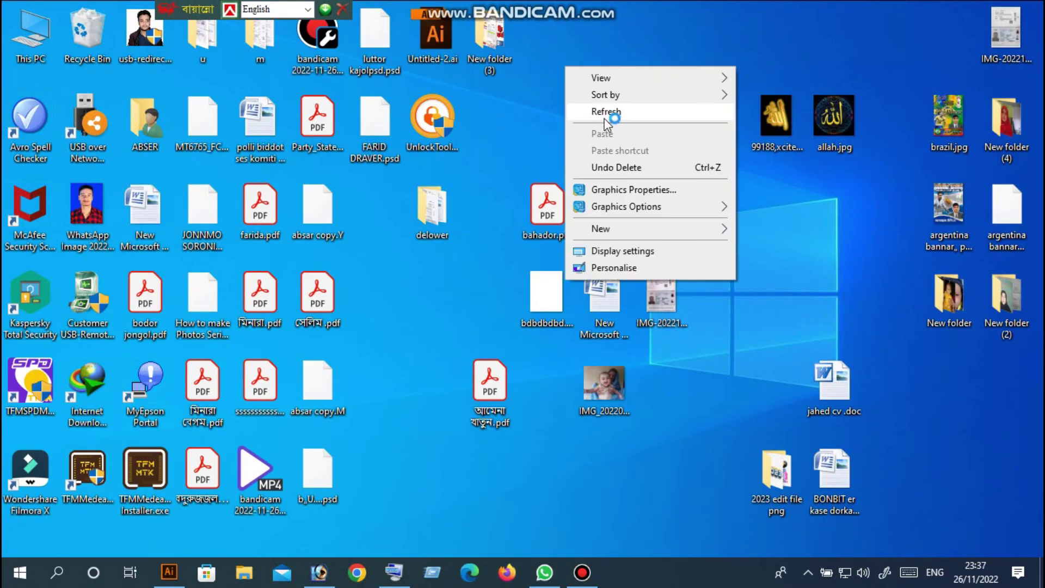
{"action": "left_click", "coordinate": [606, 111]}
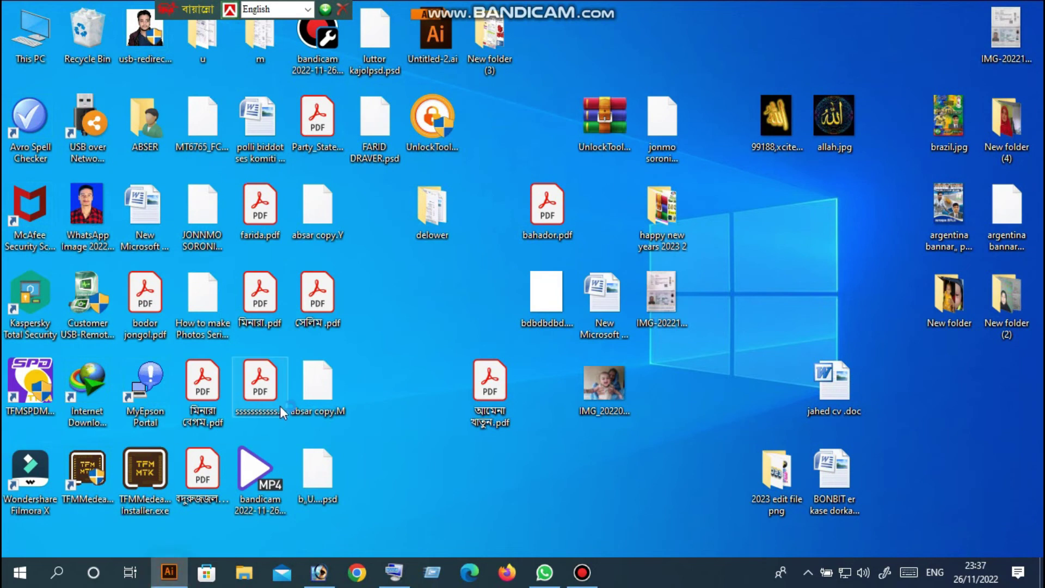
- Scroll over the card 4.ai rice-shop card, then bring card 6.ai's electrical repair card to the front
{"action": "scroll", "coordinate": [488, 284], "scroll_direction": "down", "scroll_amount": 2}
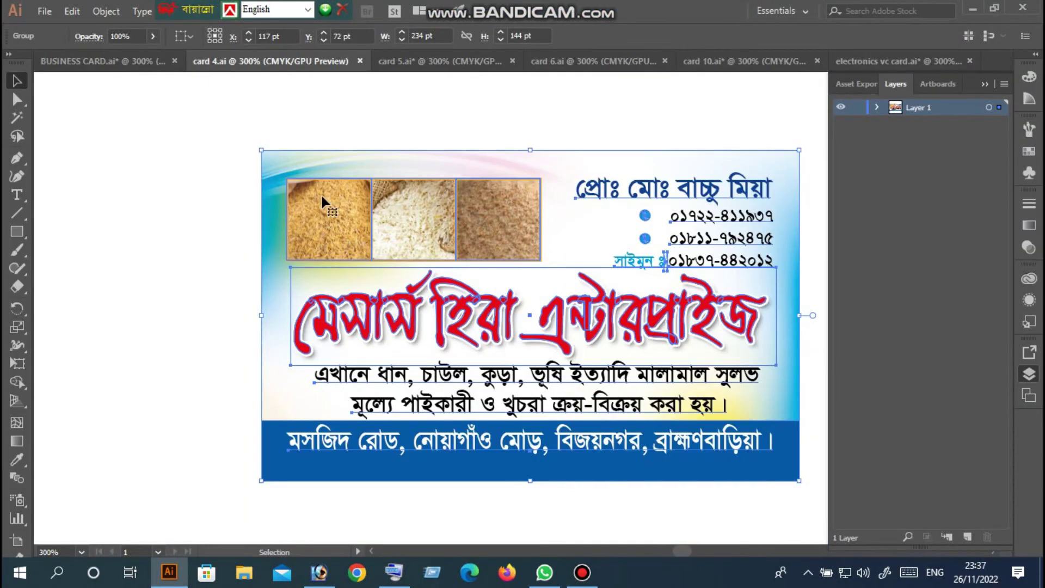
{"action": "scroll", "coordinate": [610, 204], "scroll_direction": "up", "scroll_amount": 3}
{"action": "scroll", "coordinate": [604, 283], "scroll_direction": "down", "scroll_amount": 4}
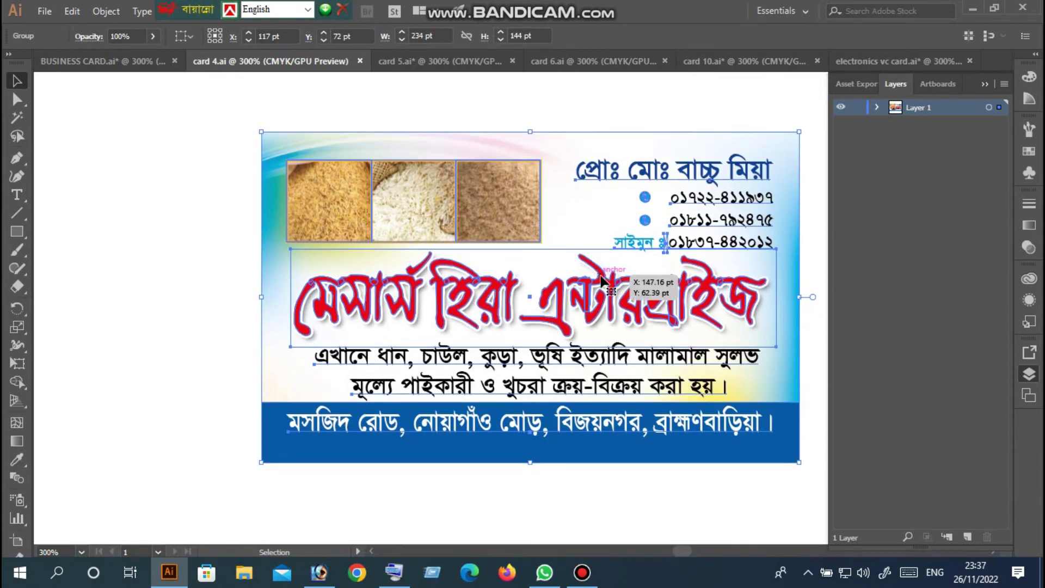
{"action": "scroll", "coordinate": [602, 280], "scroll_direction": "up", "scroll_amount": 3}
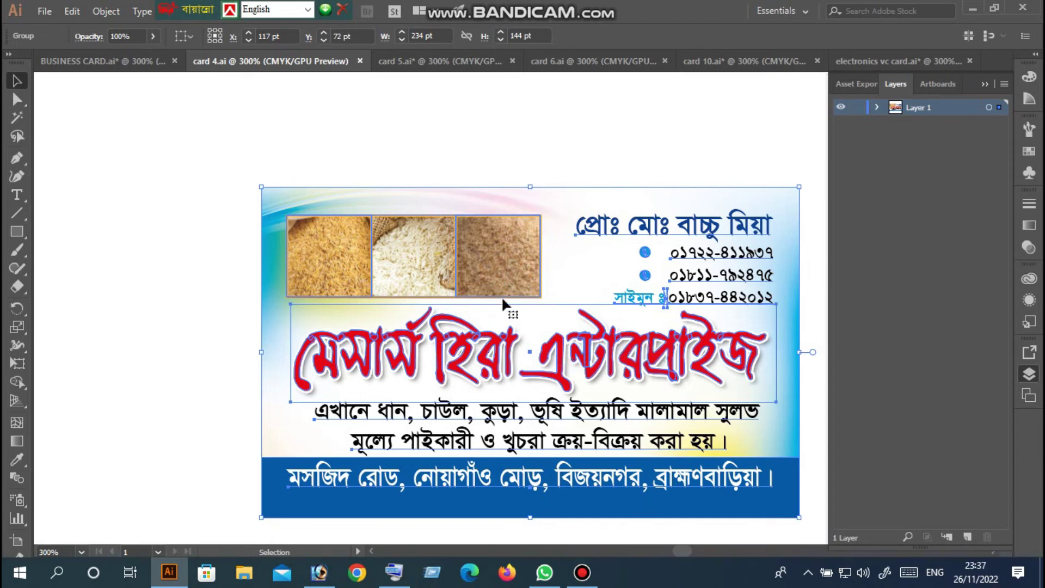
{"action": "scroll", "coordinate": [503, 302], "scroll_direction": "down", "scroll_amount": 1}
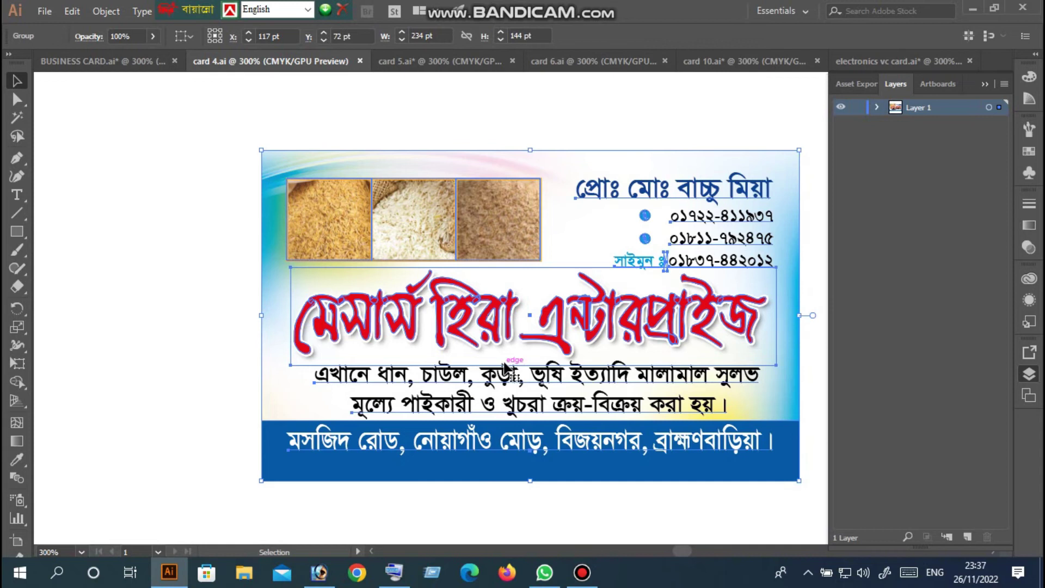
{"action": "scroll", "coordinate": [504, 367], "scroll_direction": "up", "scroll_amount": 2}
{"action": "left_click", "coordinate": [572, 62]}
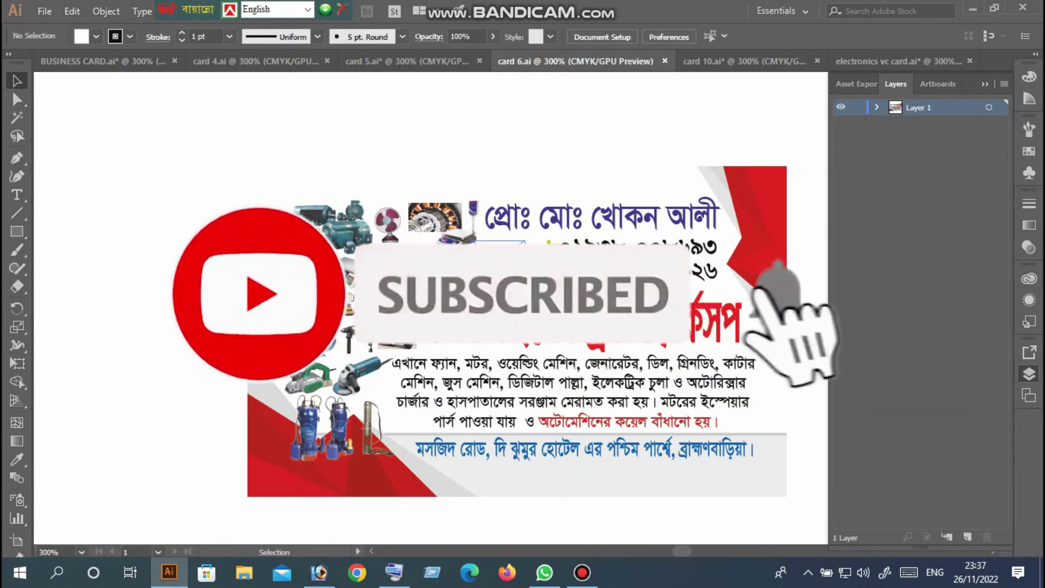
- View the card 10.ai shoe-store and card 5.ai cards, then return to card 4.ai's rice-shop card
{"action": "left_click", "coordinate": [719, 63]}
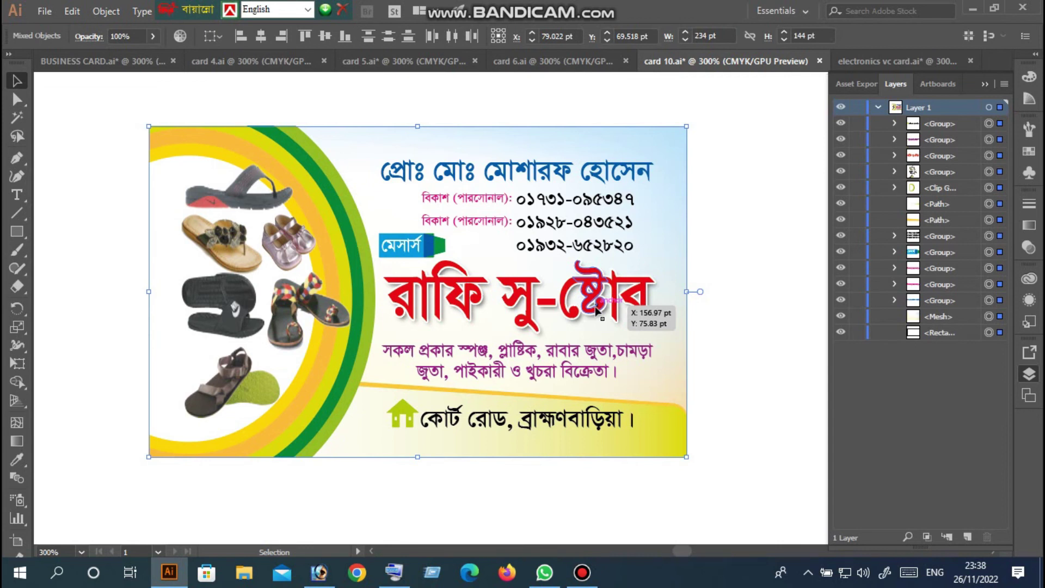
{"action": "scroll", "coordinate": [596, 309], "scroll_direction": "up", "scroll_amount": 2}
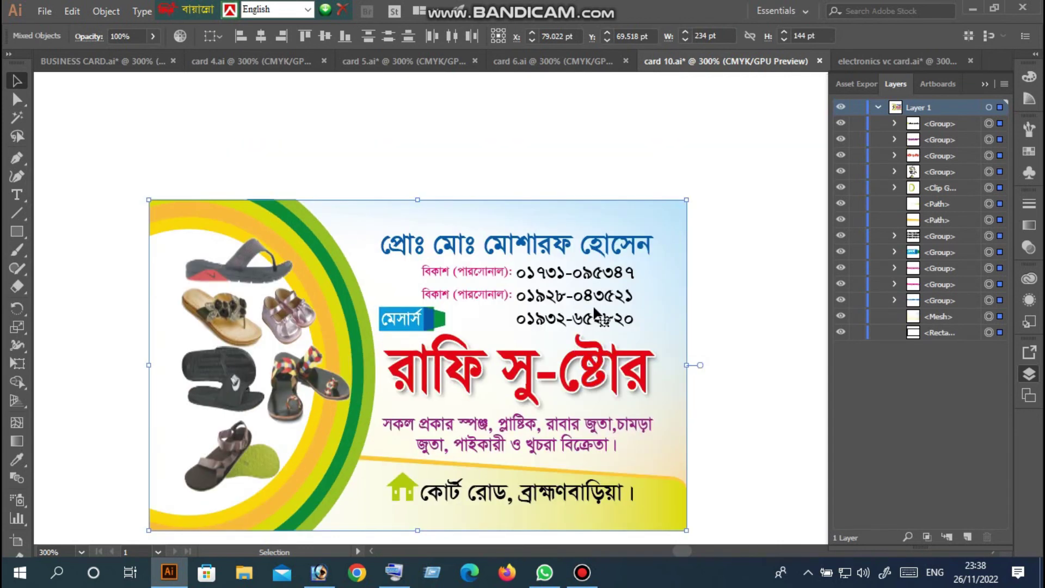
{"action": "scroll", "coordinate": [594, 309], "scroll_direction": "up", "scroll_amount": 2}
{"action": "left_click", "coordinate": [411, 63]}
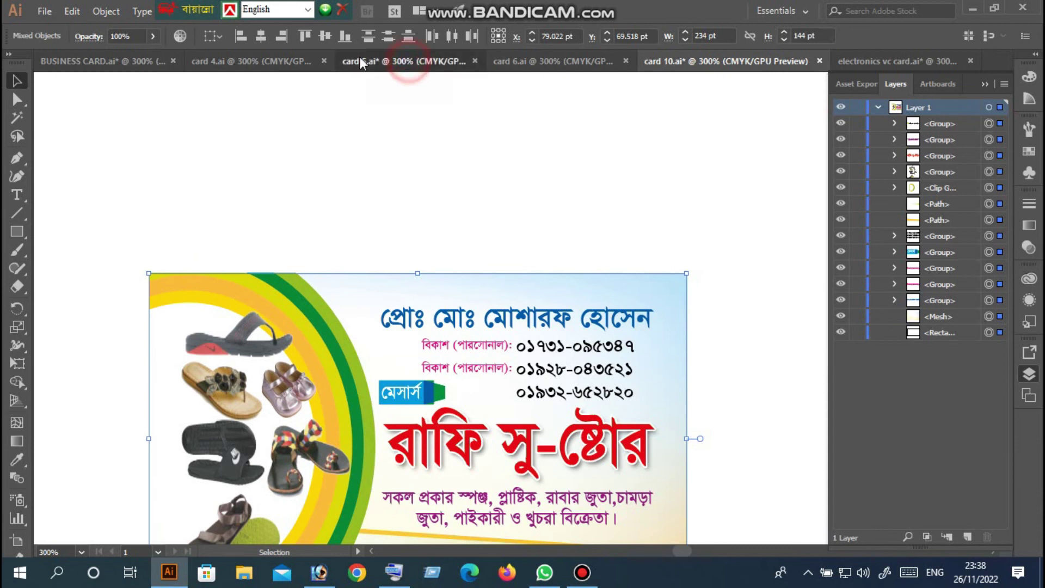
{"action": "left_click", "coordinate": [250, 63]}
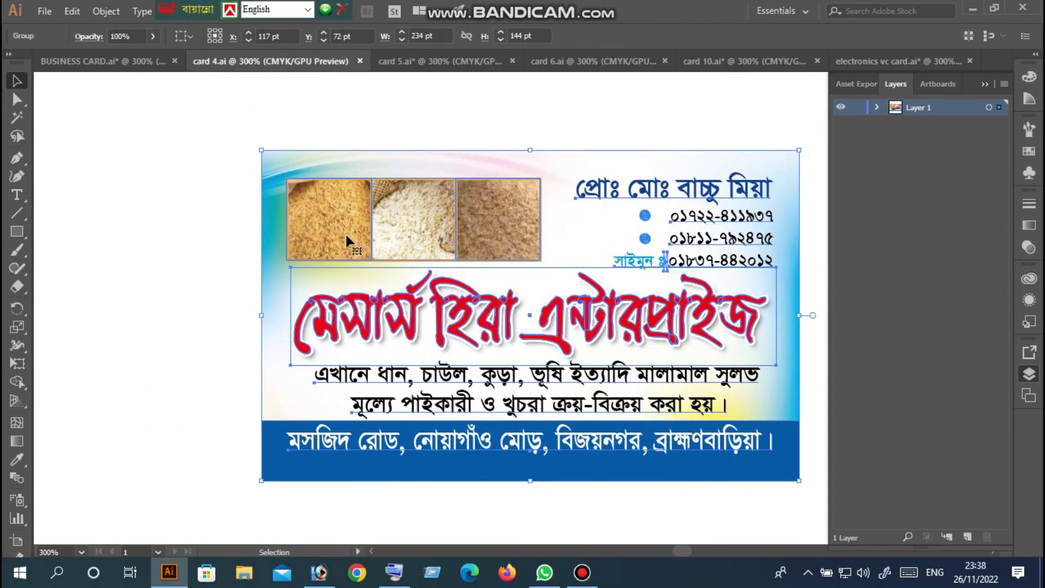
{"action": "left_click", "coordinate": [553, 297]}
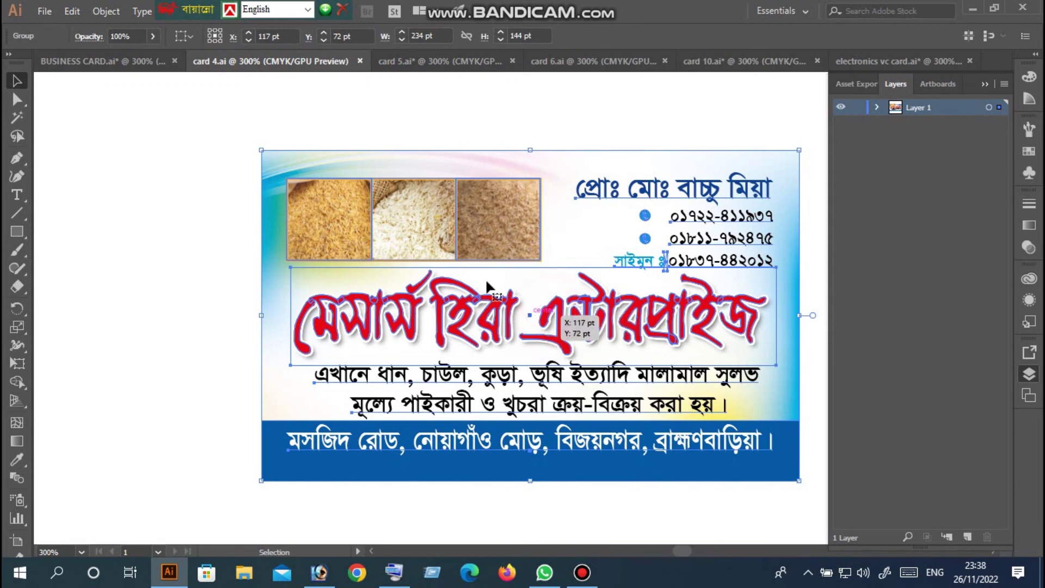
- Move the stair photo on BUSINESS CARD.ai's steel-shop card up and left, then bring up Bandicam
{"action": "left_click", "coordinate": [132, 61]}
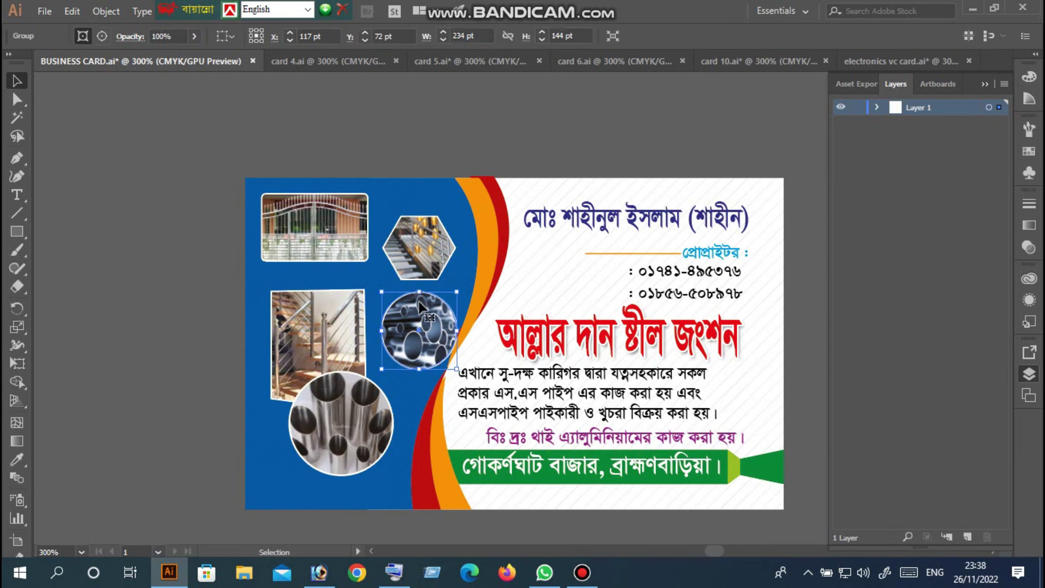
{"action": "mouse_move", "coordinate": [345, 359]}
{"action": "left_mouse_down"}
{"action": "mouse_move", "coordinate": [305, 318]}
{"action": "mouse_move", "coordinate": [332, 328]}
{"action": "left_mouse_up"}
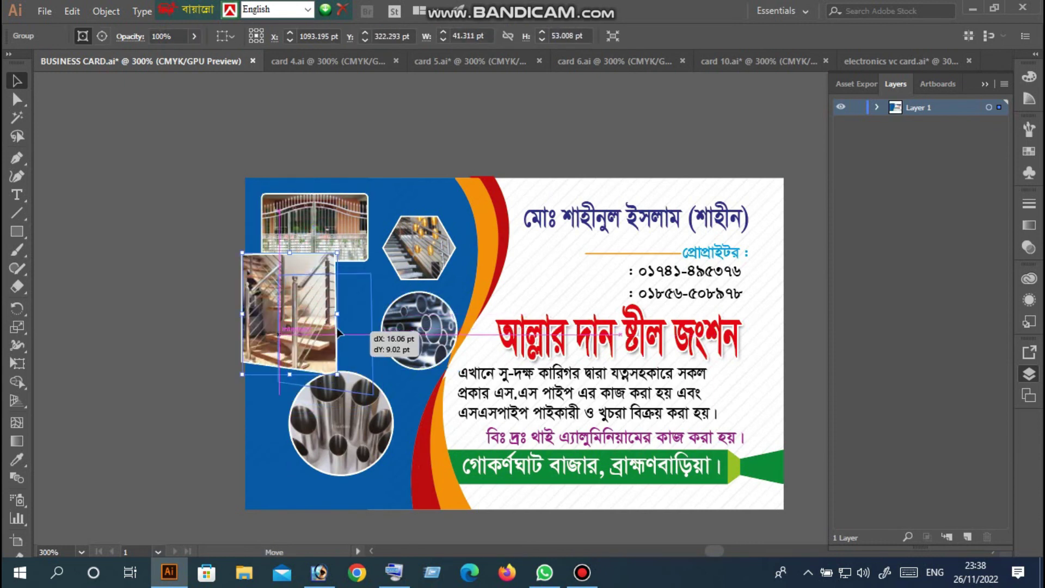
{"action": "scroll", "coordinate": [332, 328], "scroll_direction": "up", "scroll_amount": 2}
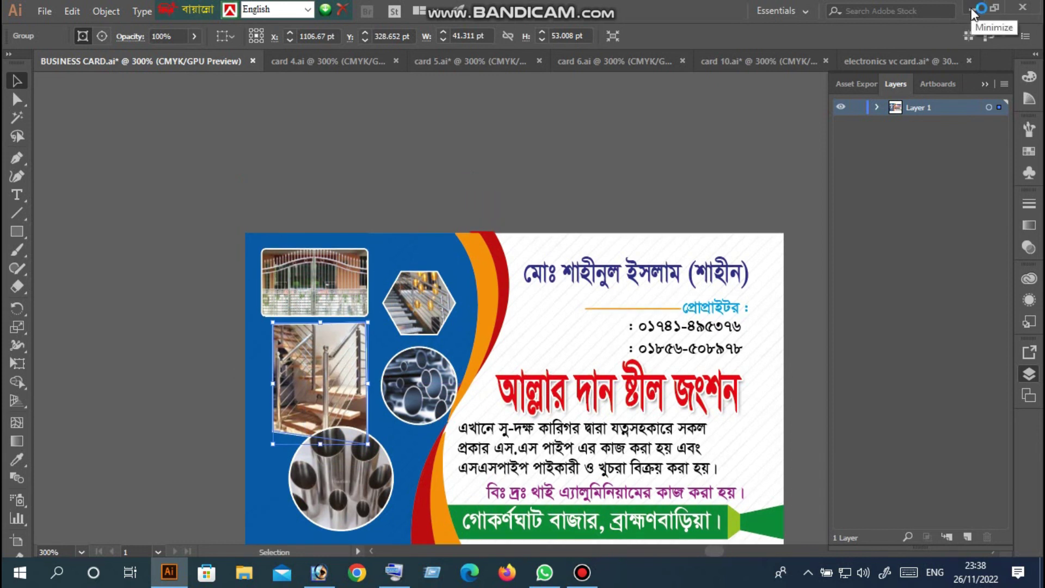
{"action": "left_click", "coordinate": [581, 572]}
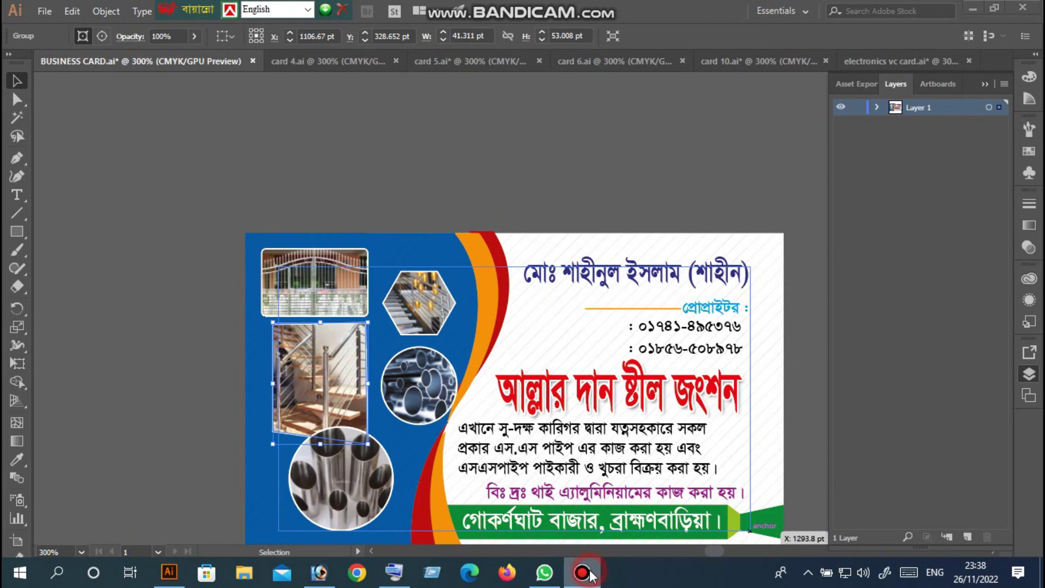